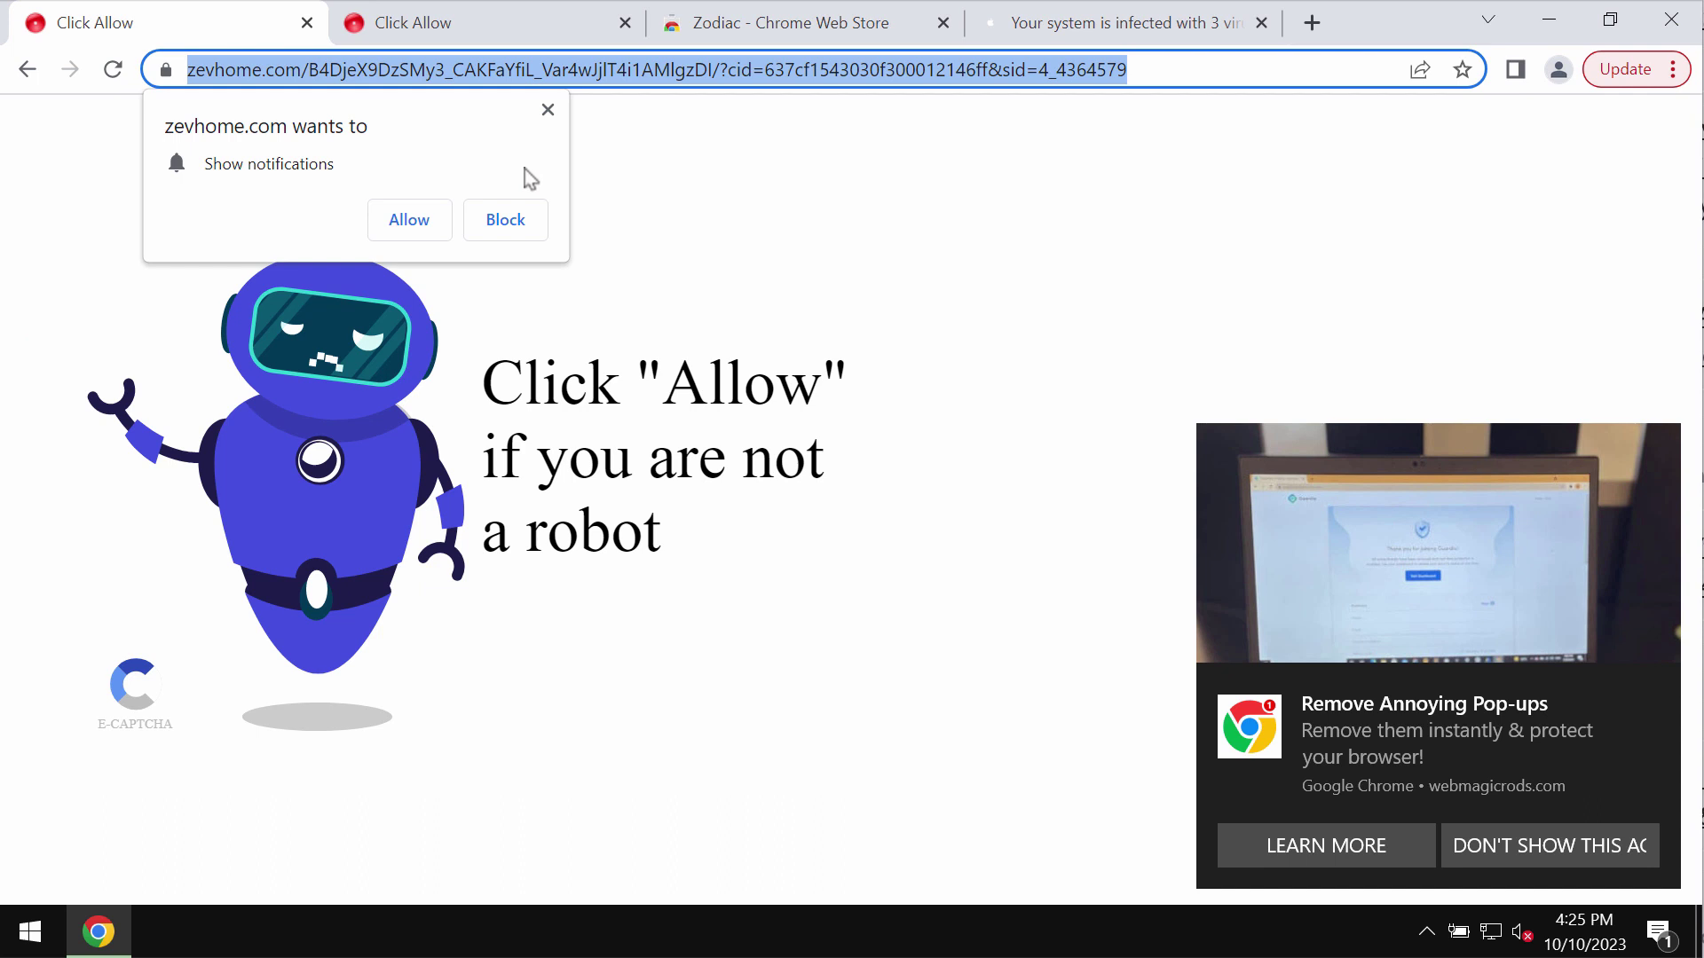
- Allow notifications for the fake robot-check site, then open a fresh new tab
left_click(408, 223)
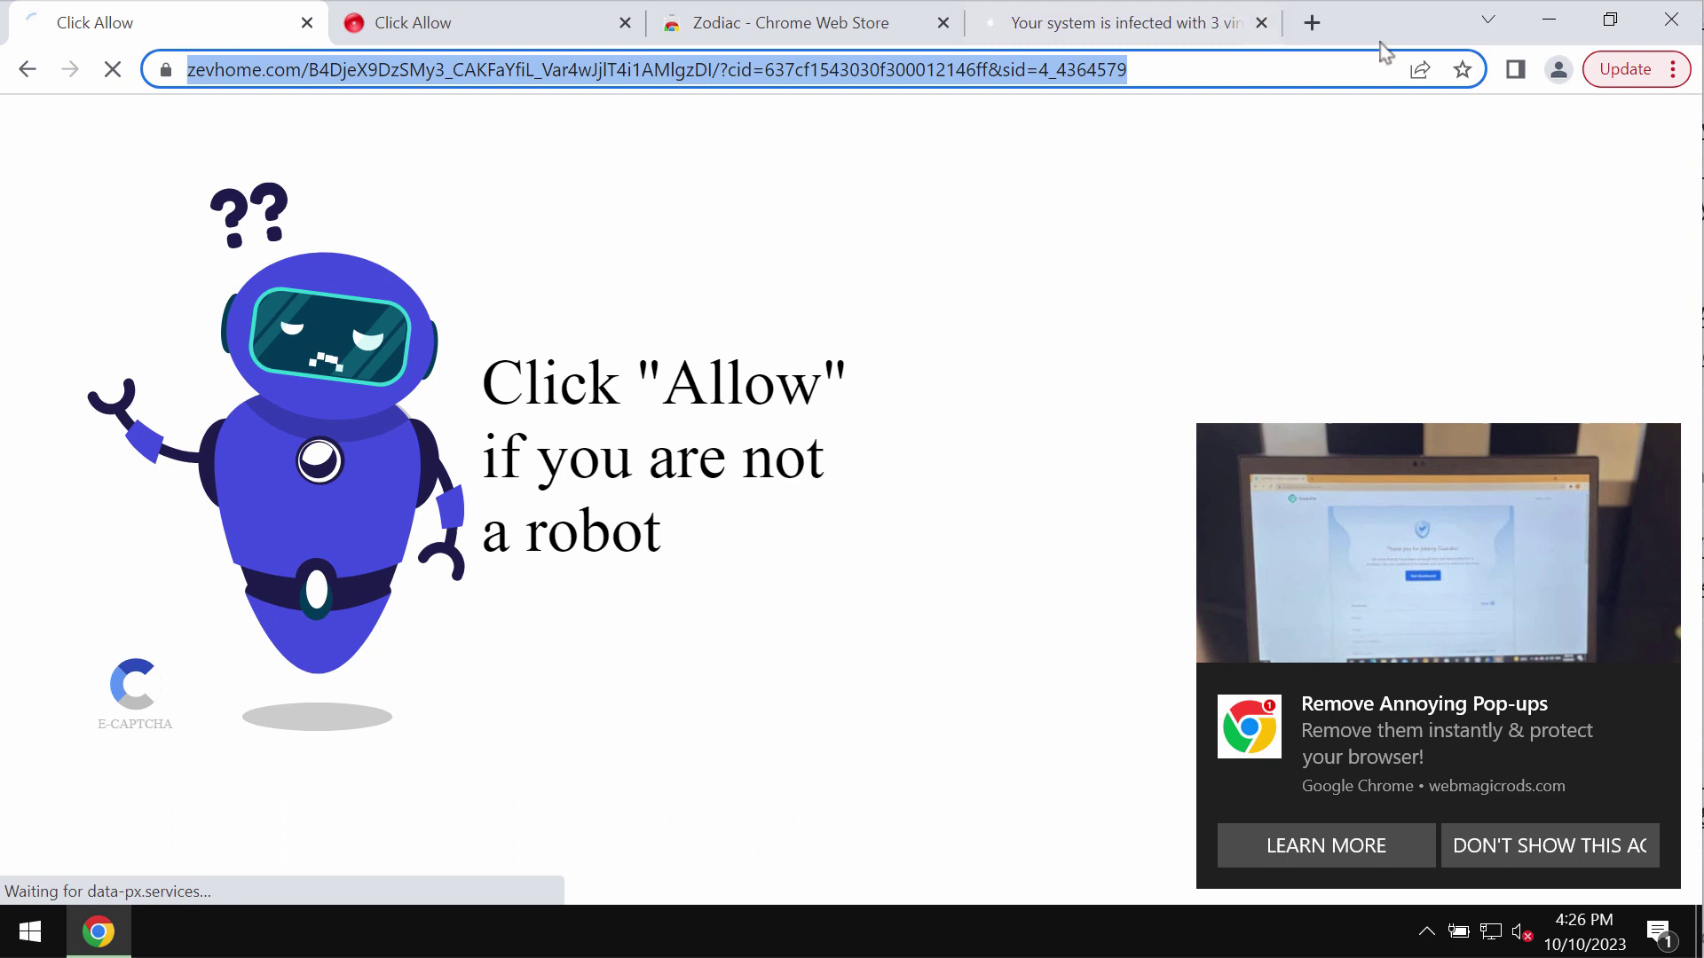
left_click(1312, 22)
- Close the Click Allow scam tab and clear all pending Windows notifications
left_click(254, 24)
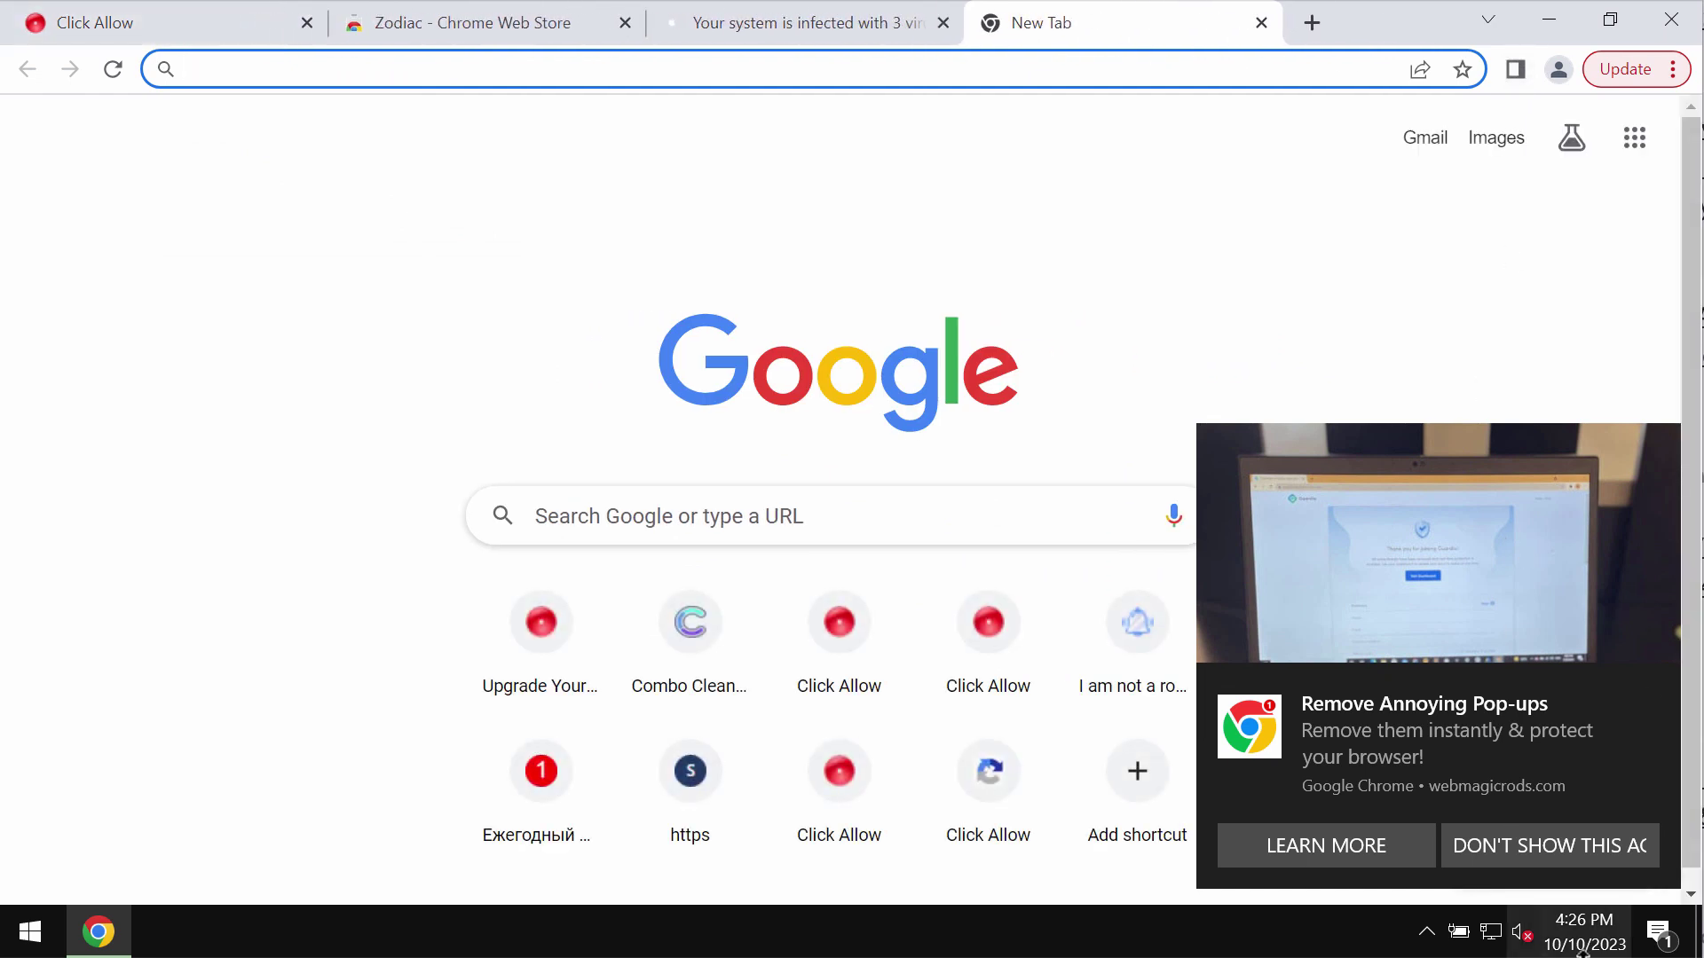
left_click(1656, 935)
left_click(1640, 783)
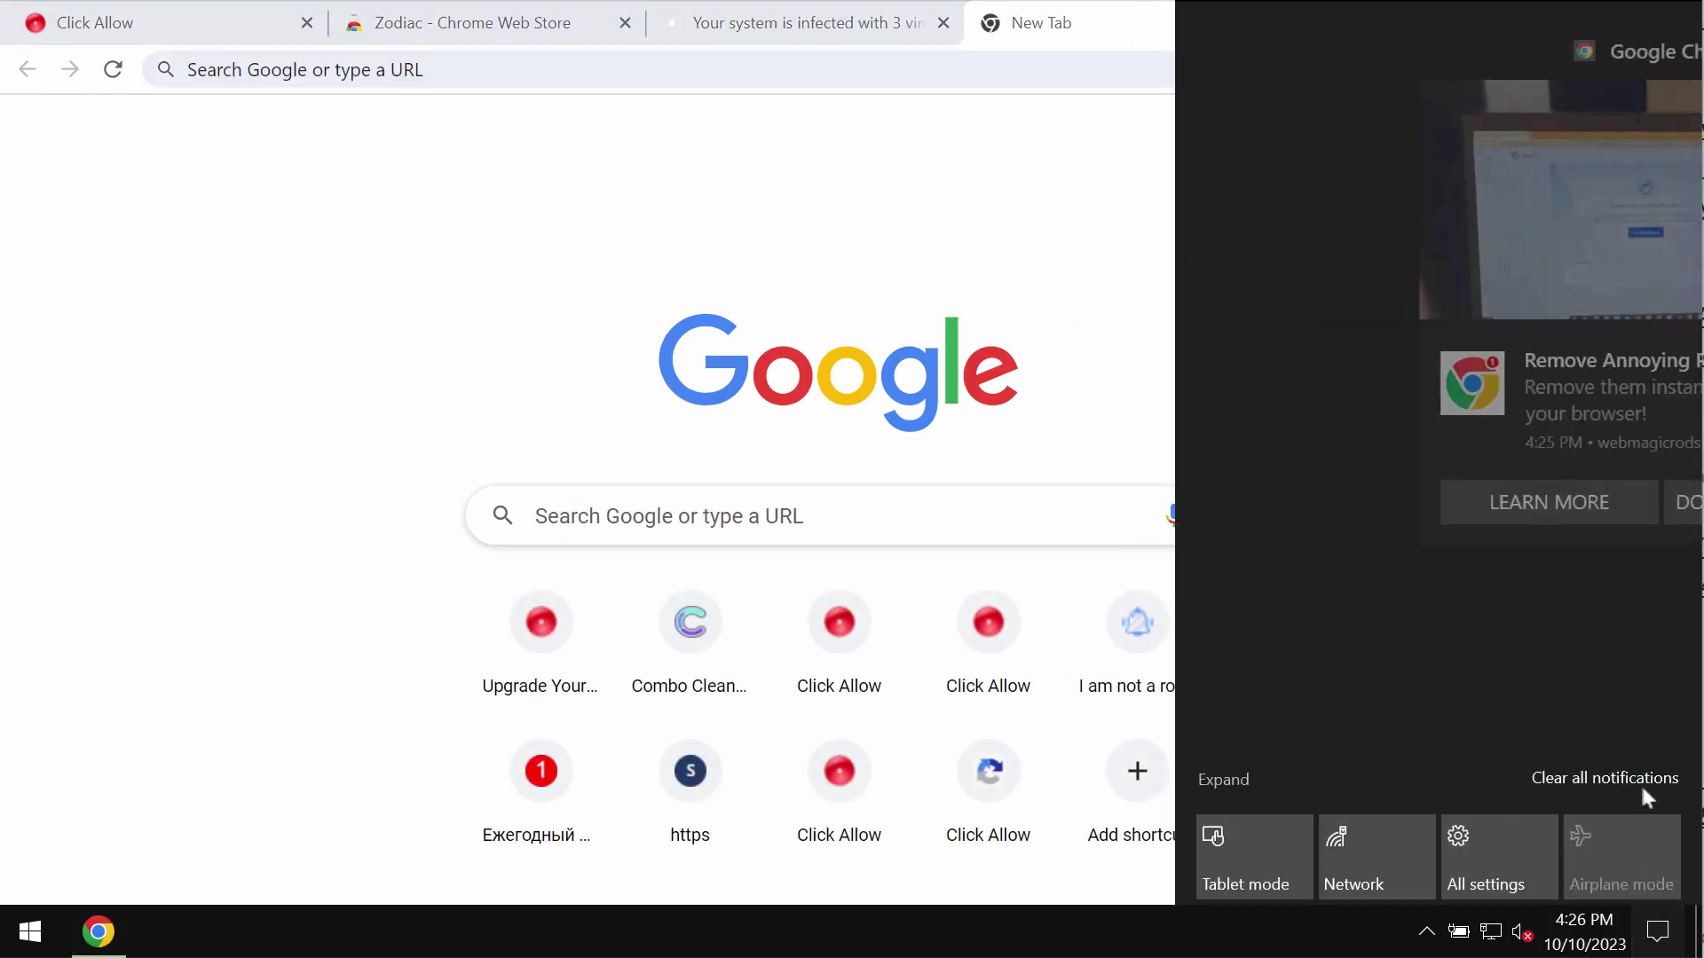
left_click(1088, 277)
- Go to Chrome's Privacy and security > Site settings > Notifications page
left_click(1638, 71)
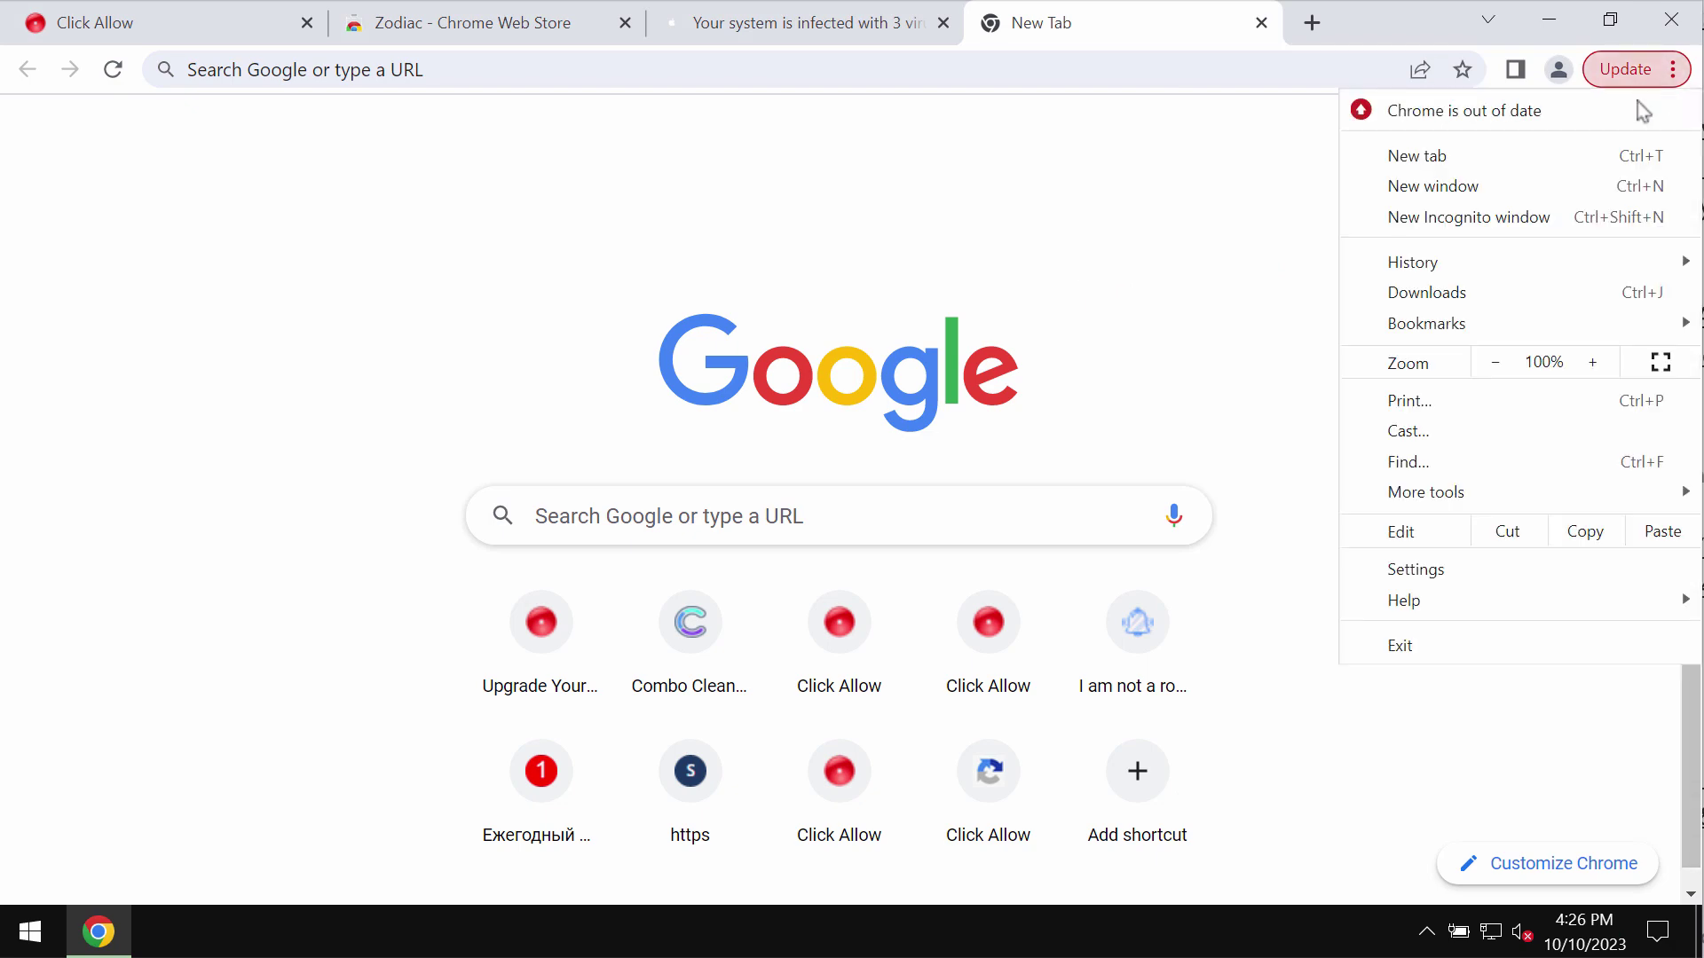
left_click(1591, 570)
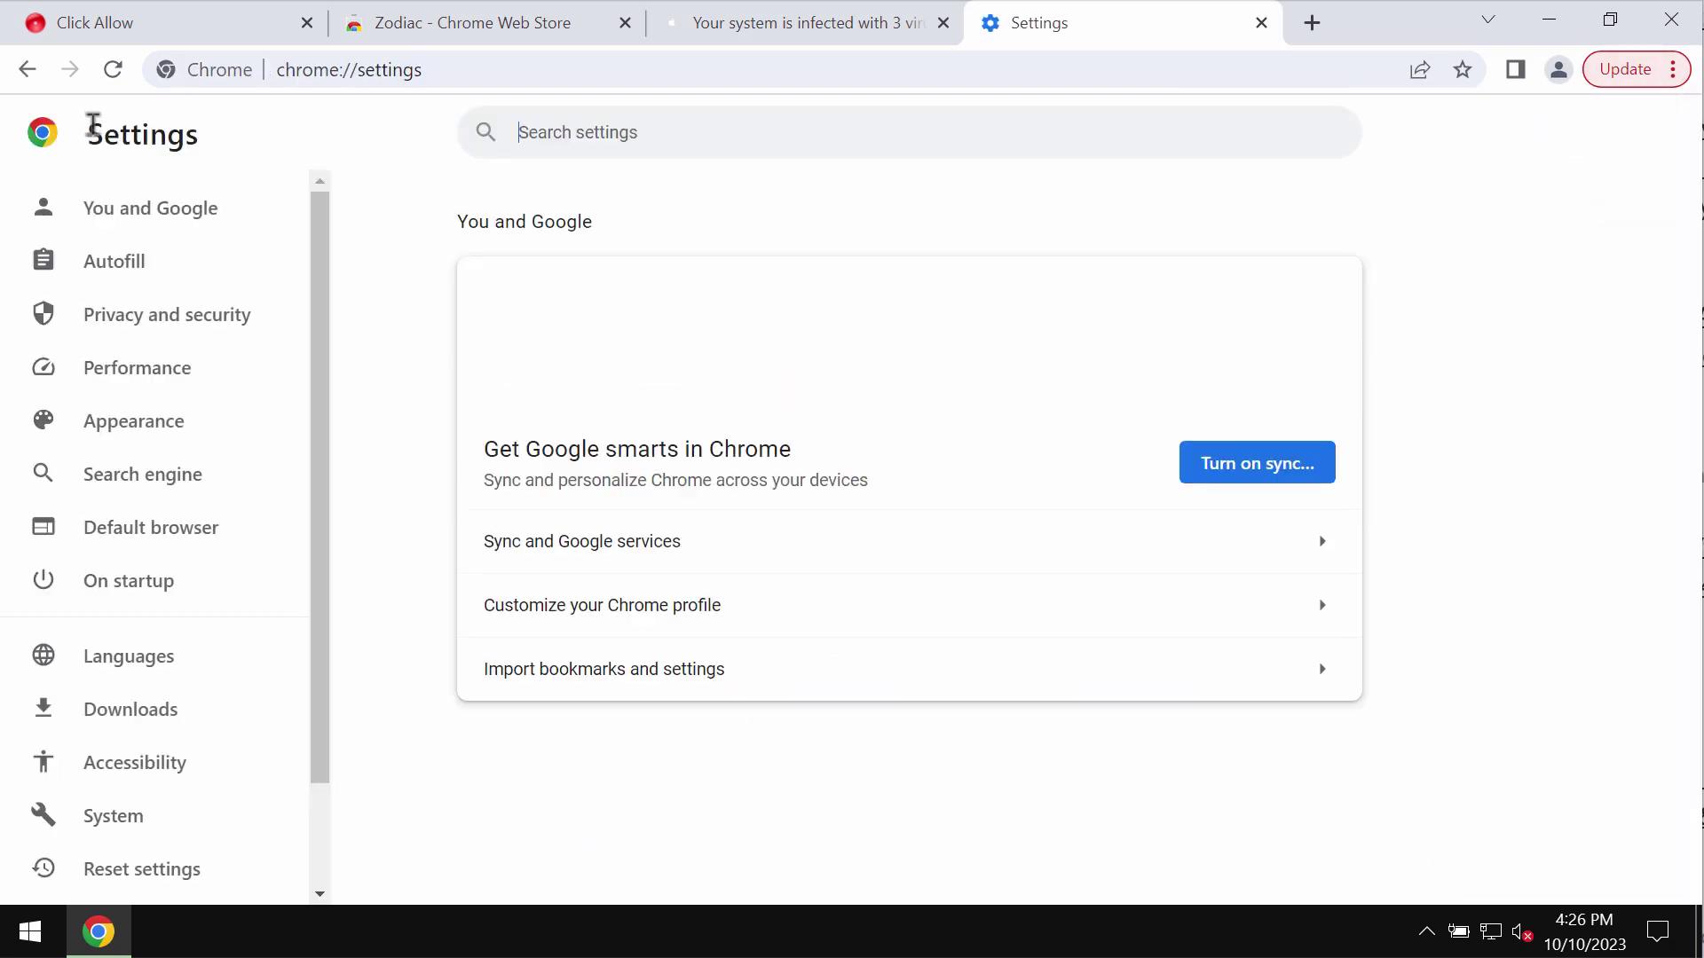
left_click(275, 358)
scroll(684, 798, "down", 3)
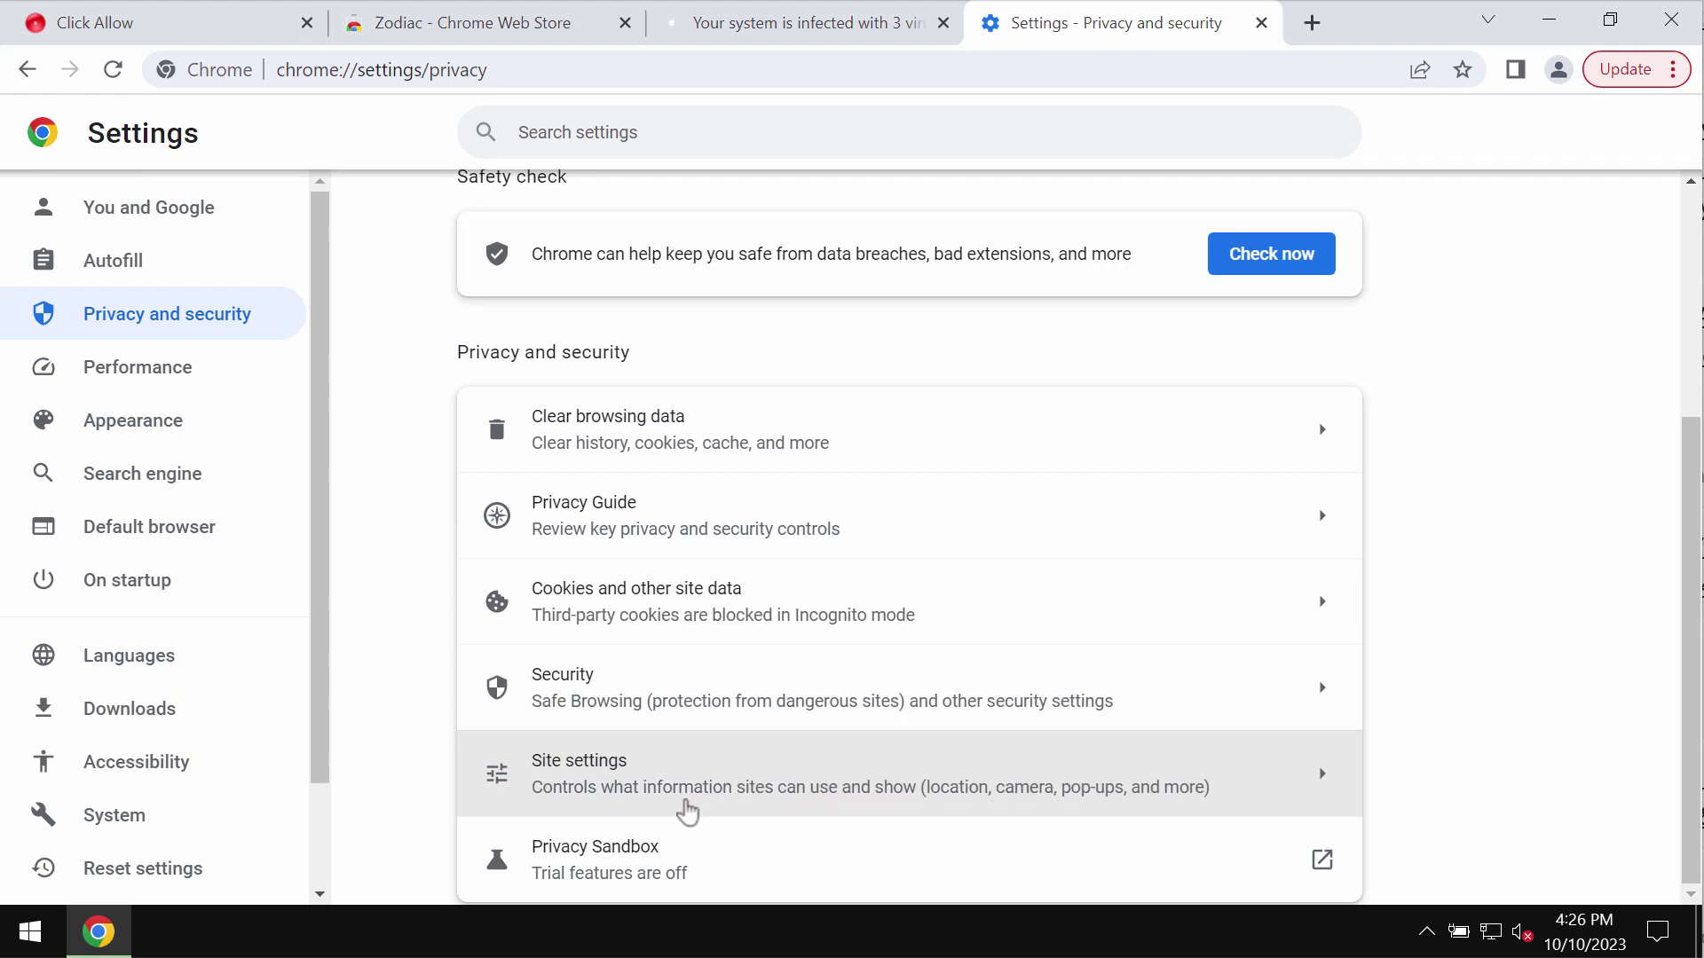
left_click(685, 807)
scroll(711, 791, "down", 5)
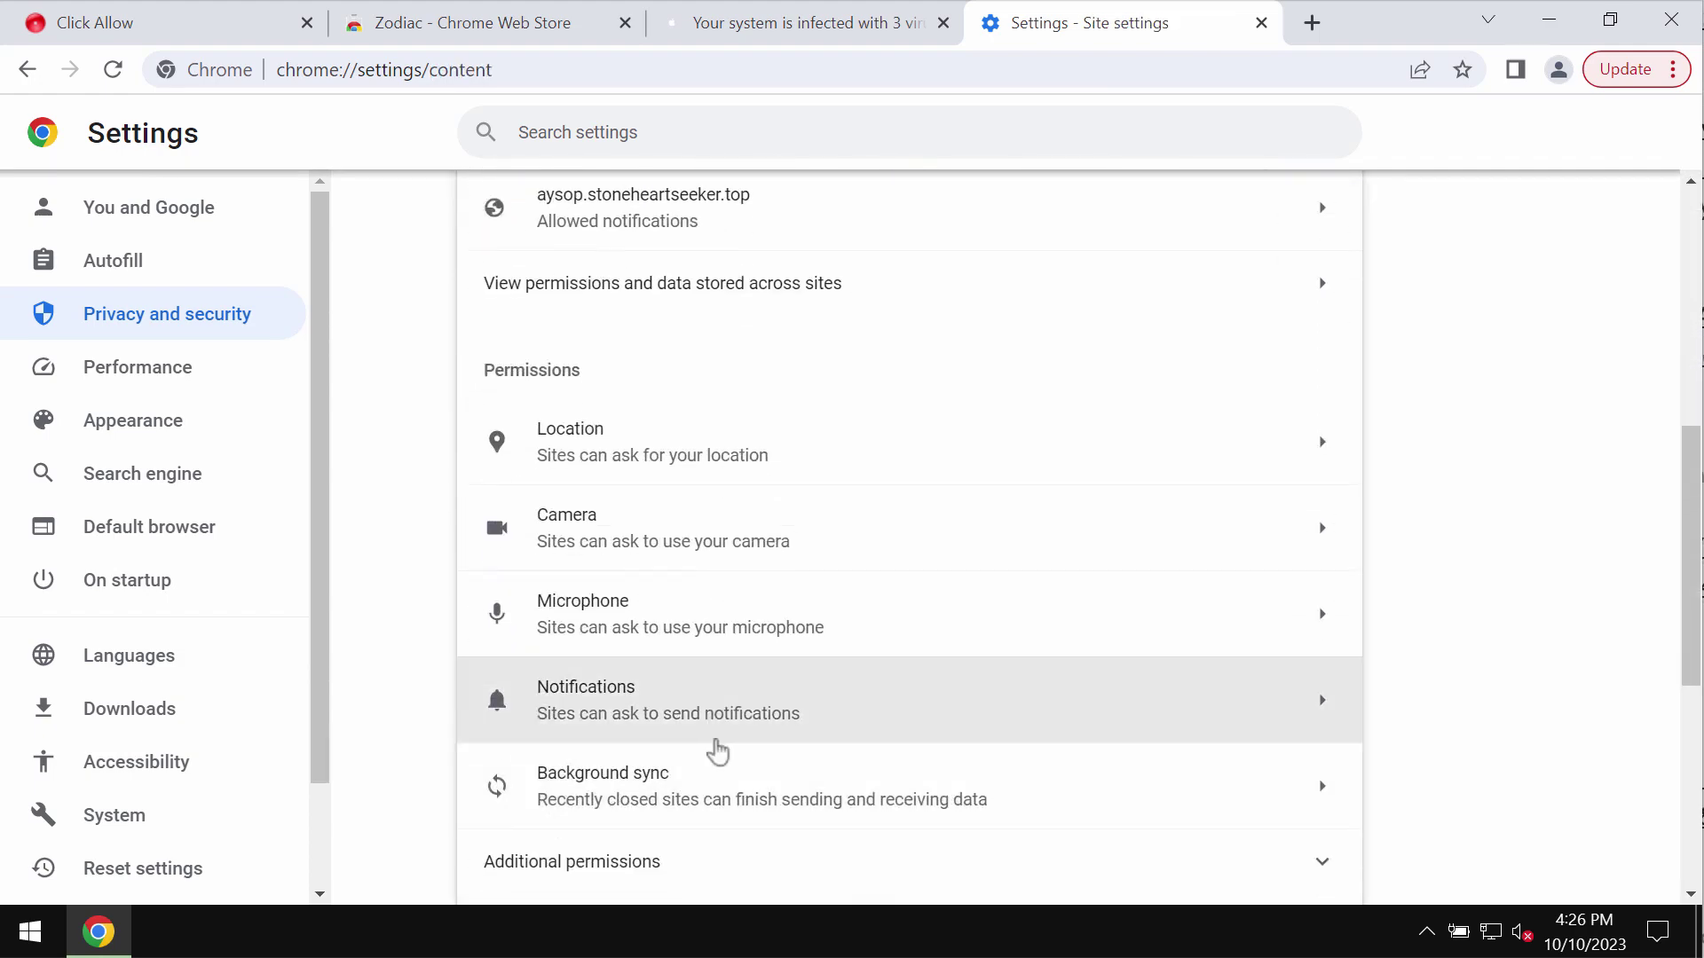
left_click(739, 721)
scroll(742, 711, "down", 5)
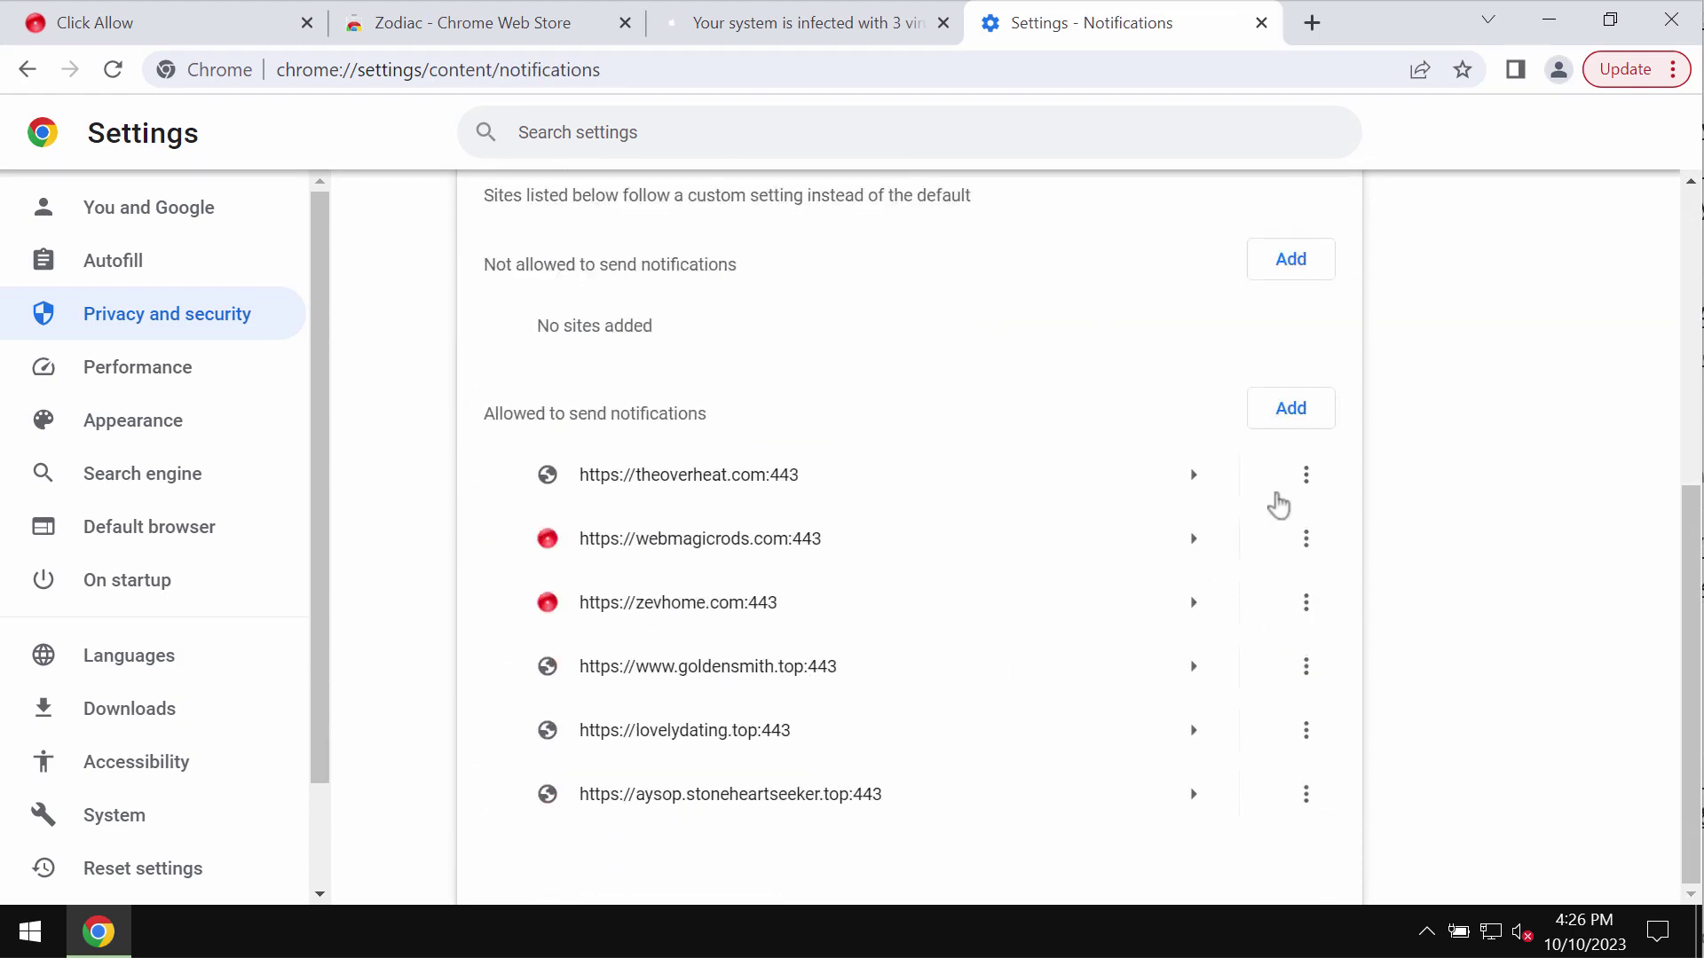
- Remove theoverheat.com, webmagicrods.com, zevhome.com and goldensmith.top from allowed notification sites
left_click(1305, 475)
left_click(1260, 566)
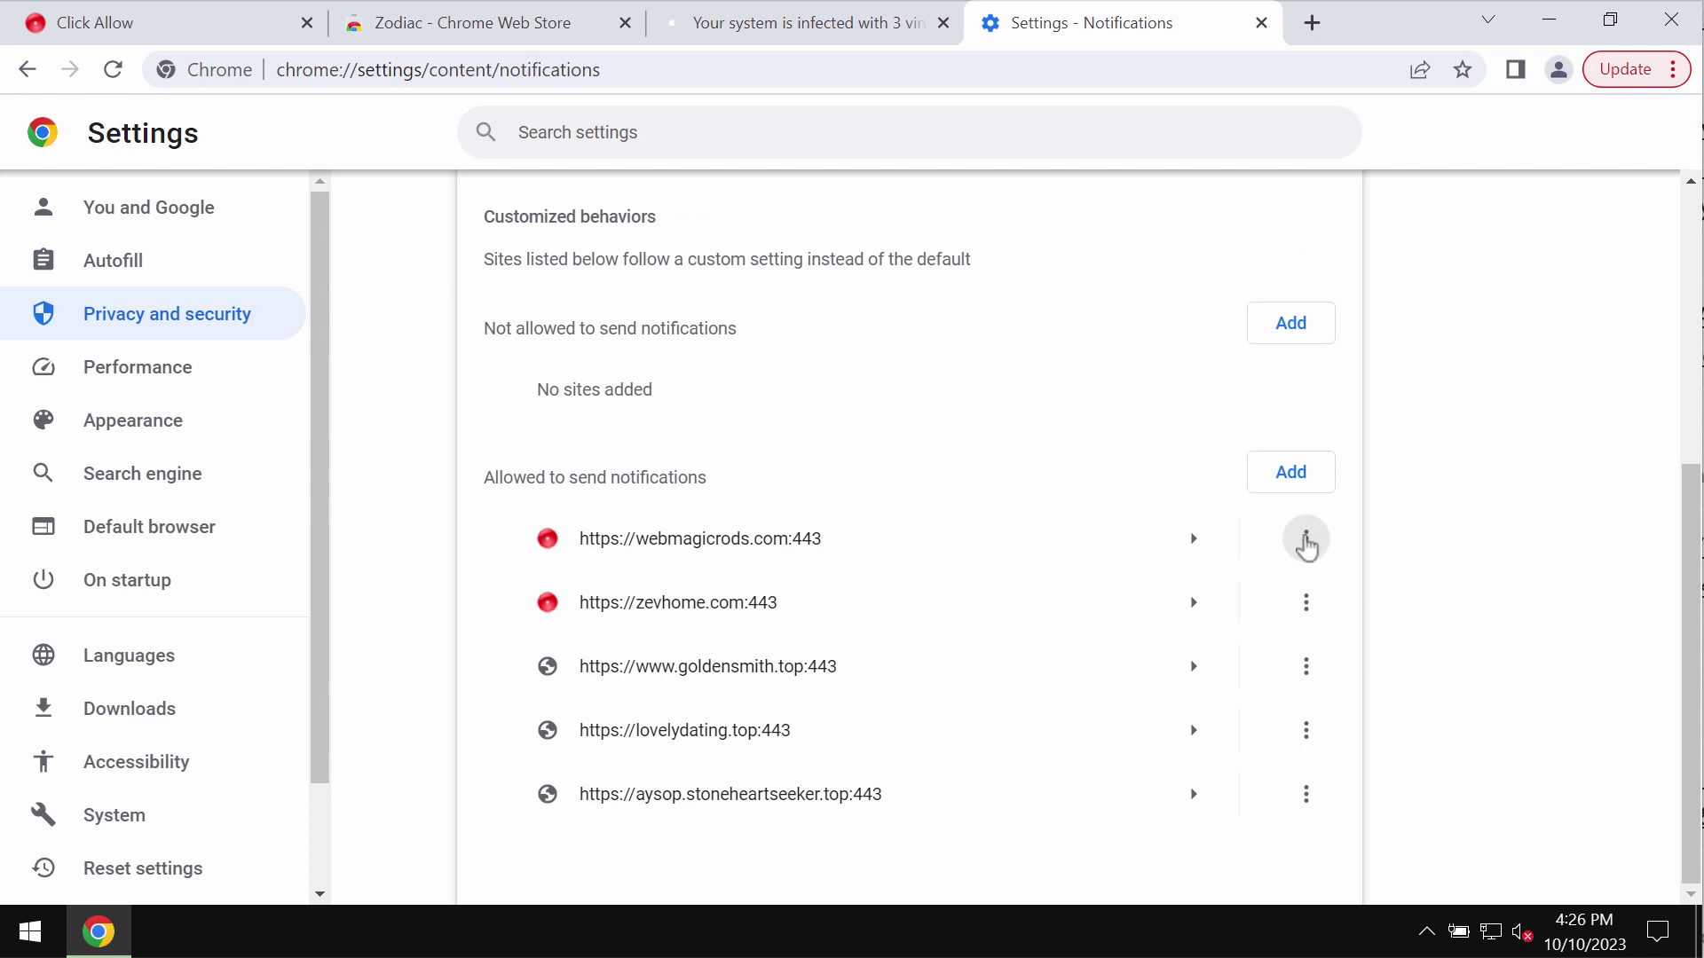
left_click(1305, 539)
left_click(1267, 634)
left_click(1306, 602)
left_click(1282, 695)
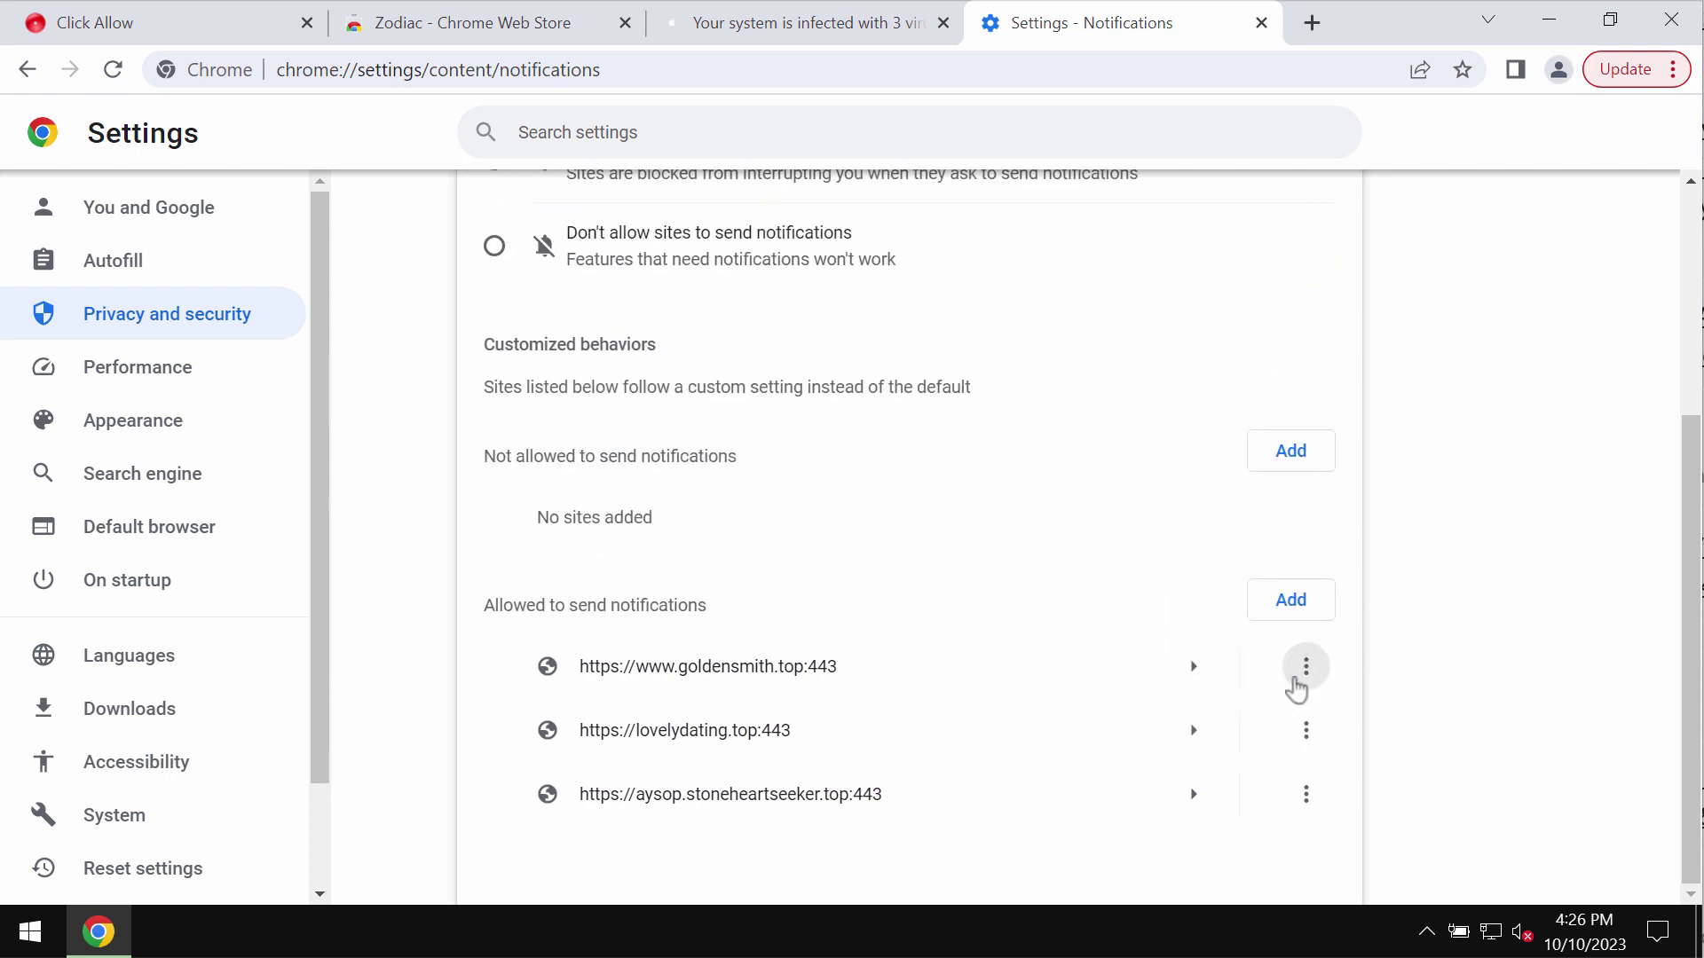
left_click(1305, 666)
left_click(1283, 746)
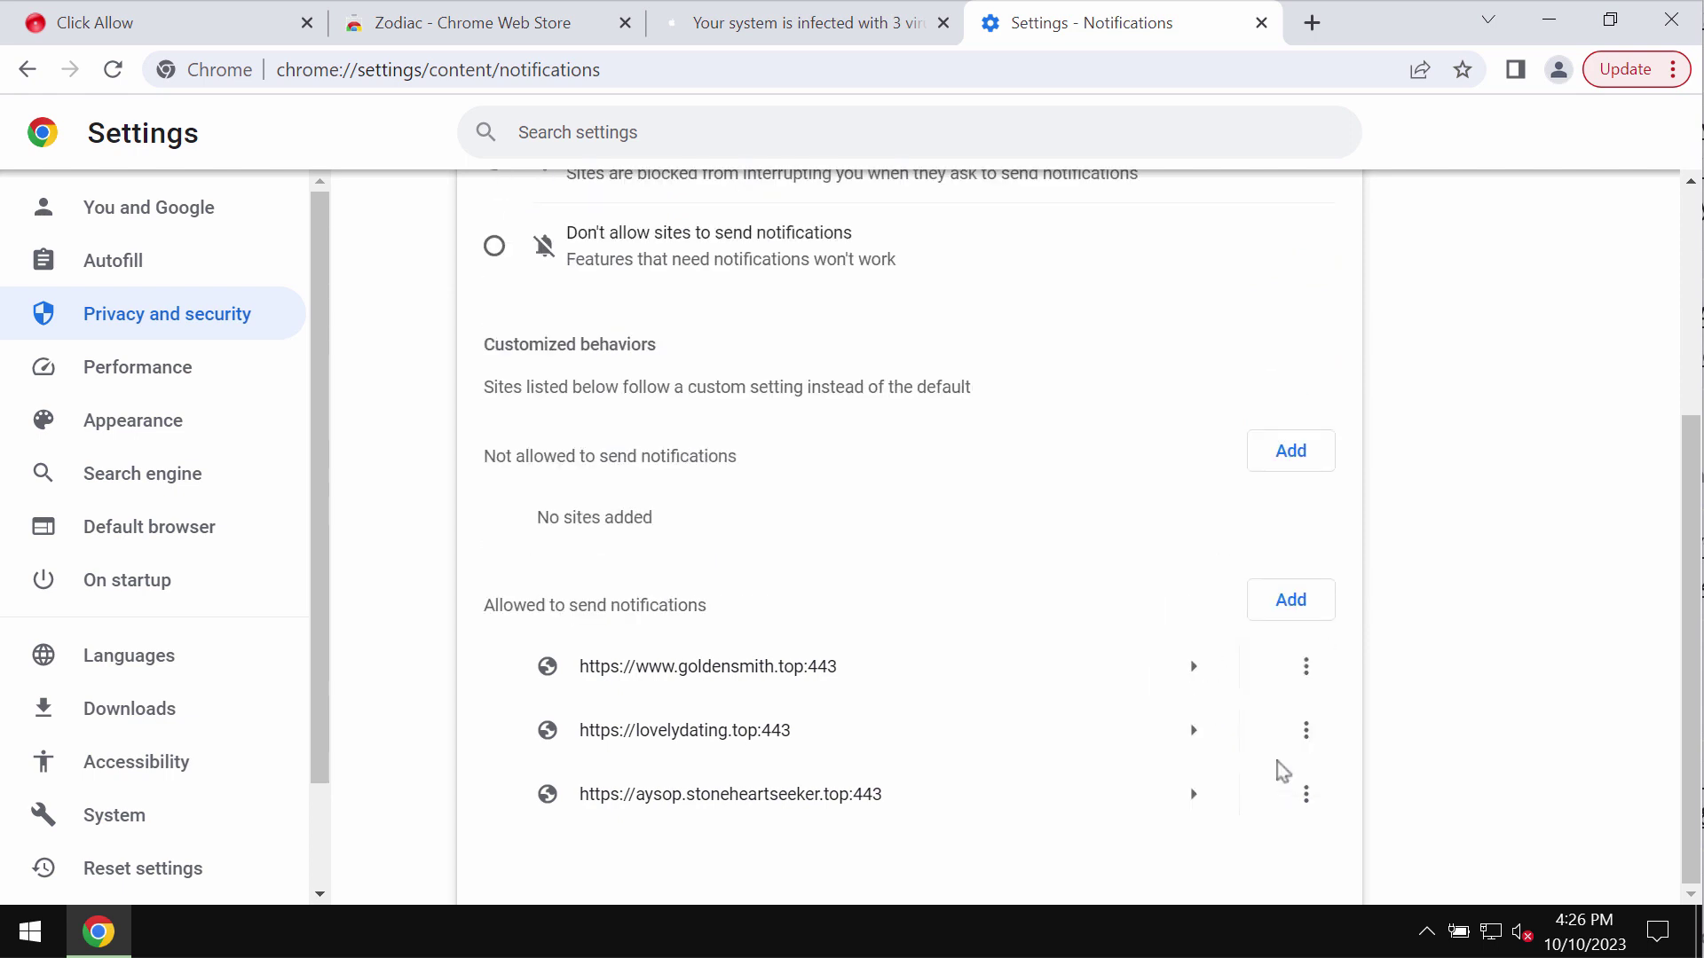
- Load combocleaner.com from the address bar in the settings tab
left_click(928, 70)
type("c")
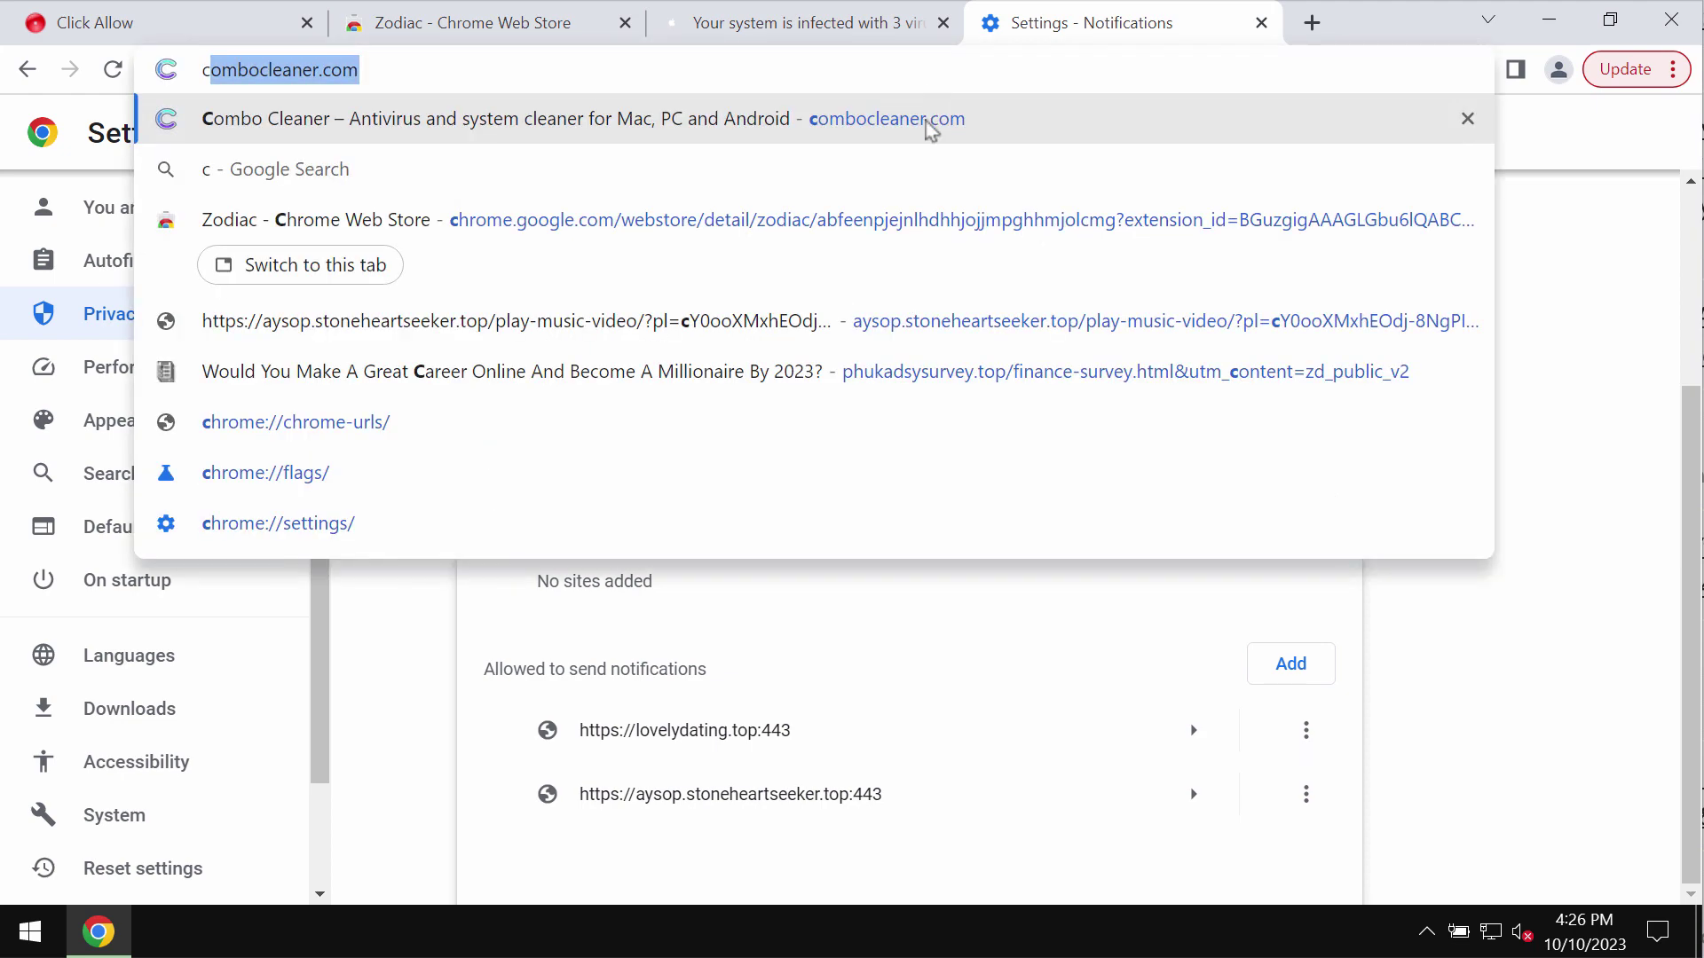
key("Return")
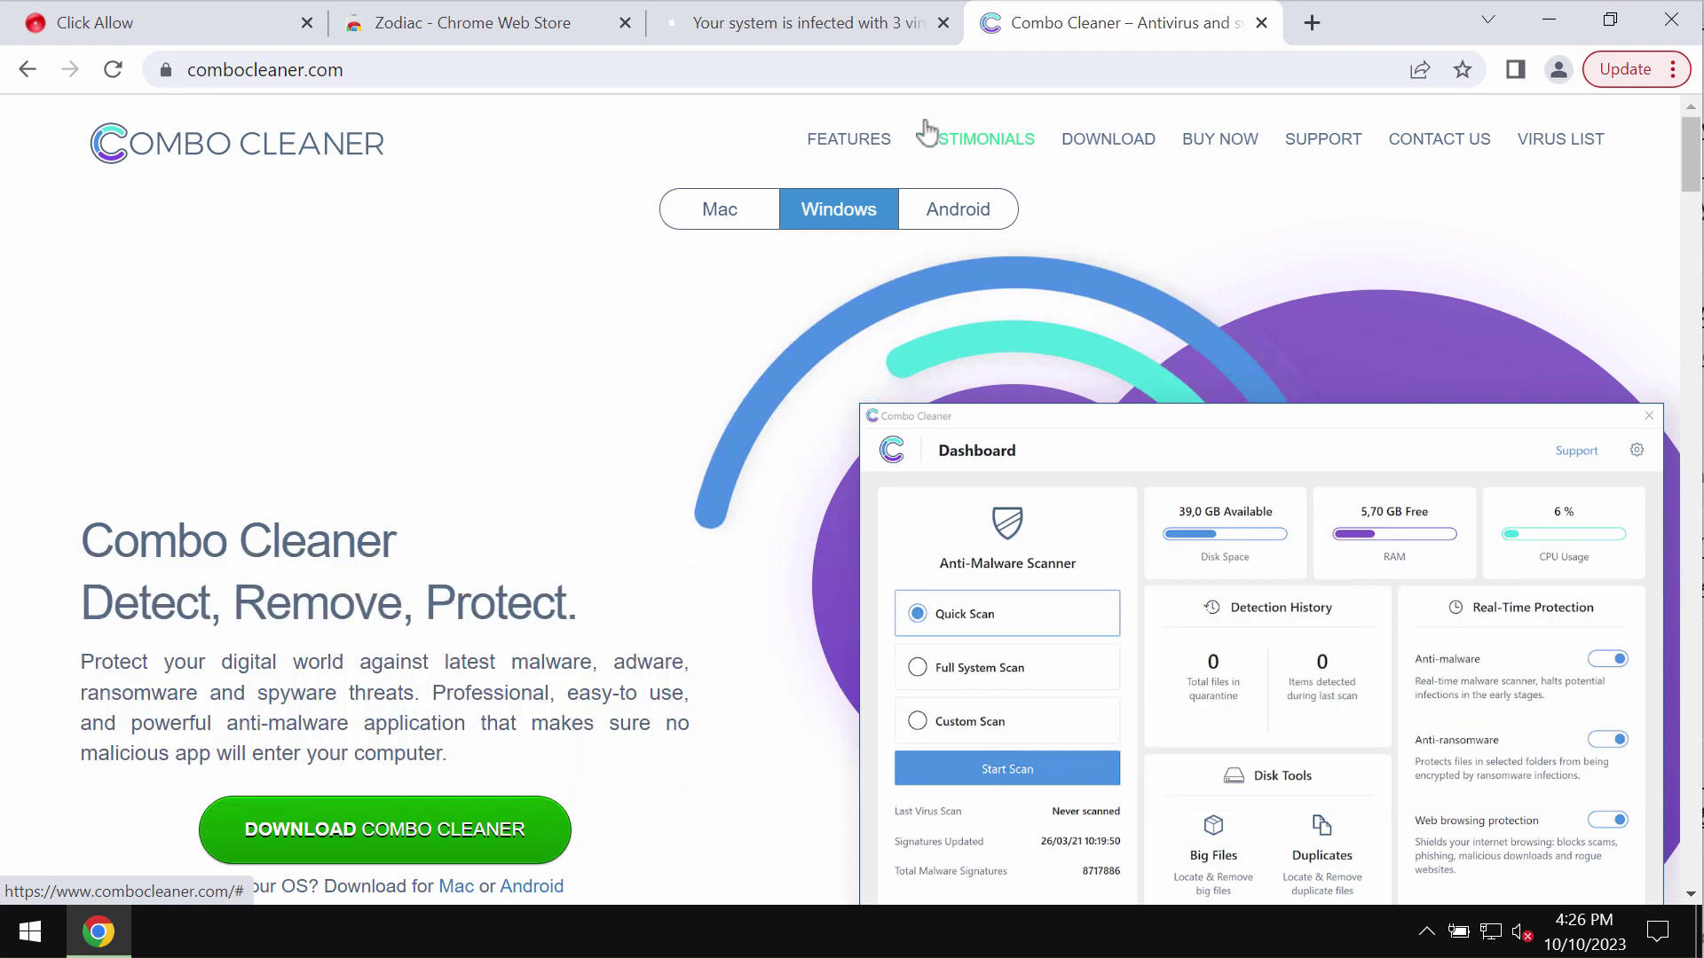
left_click(928, 135)
- Minimize Chrome and launch Combo Cleaner from its desktop shortcut
left_click(1544, 19)
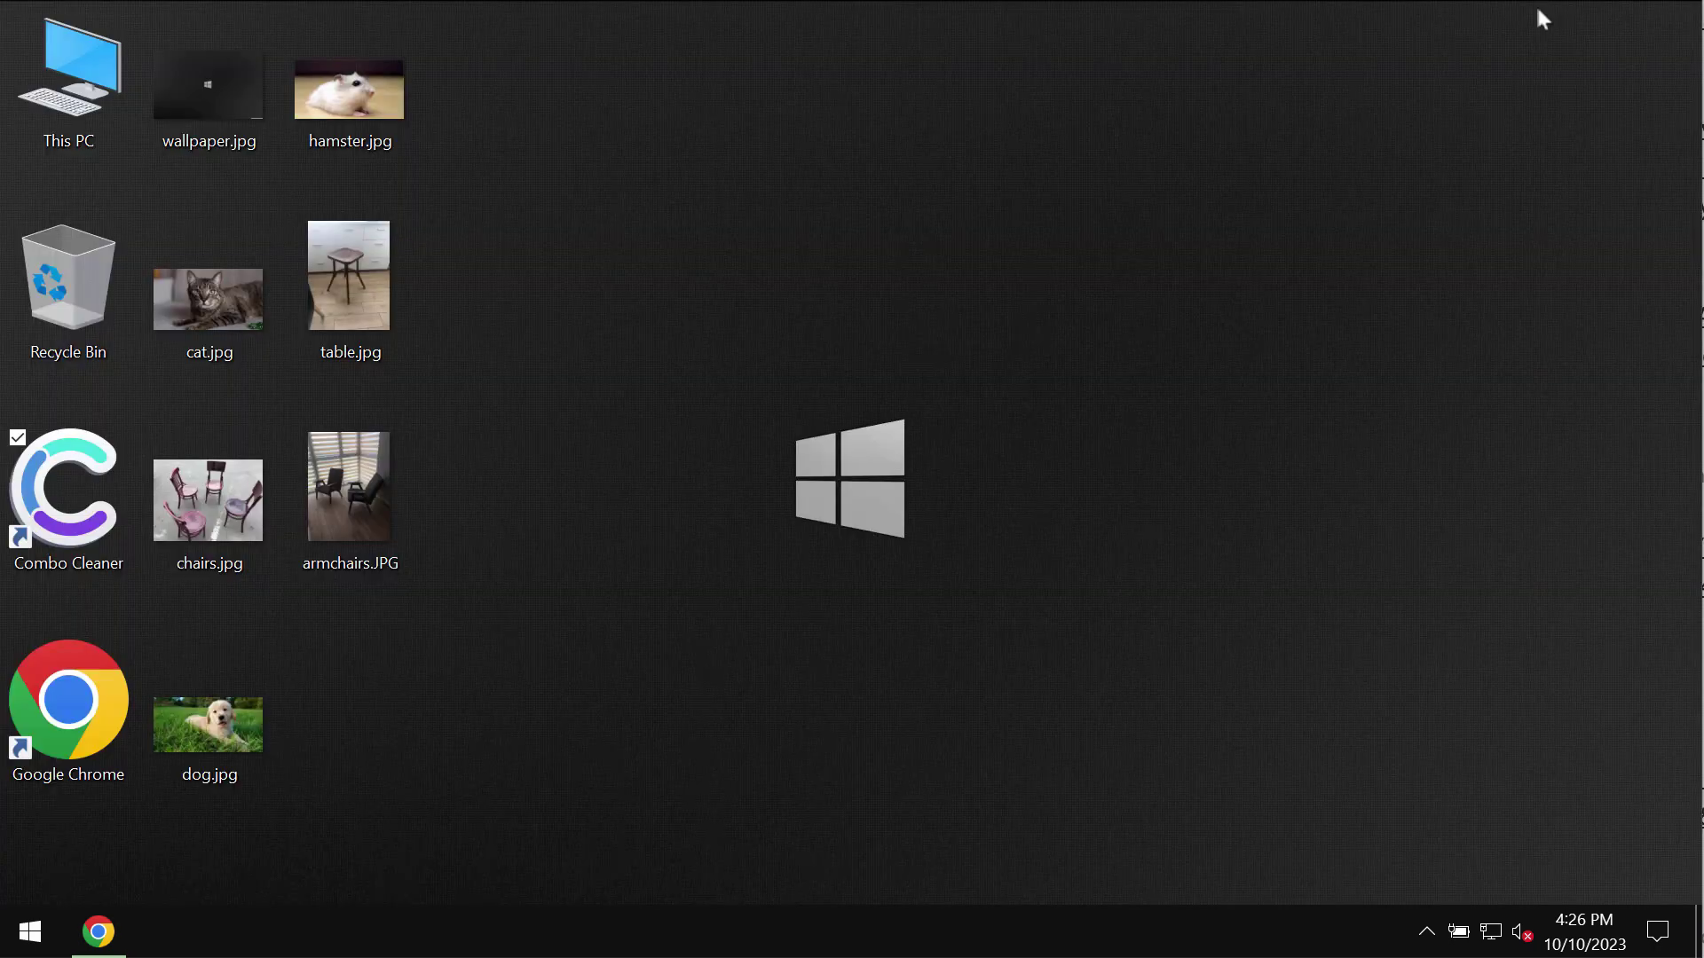
double_click(98, 506)
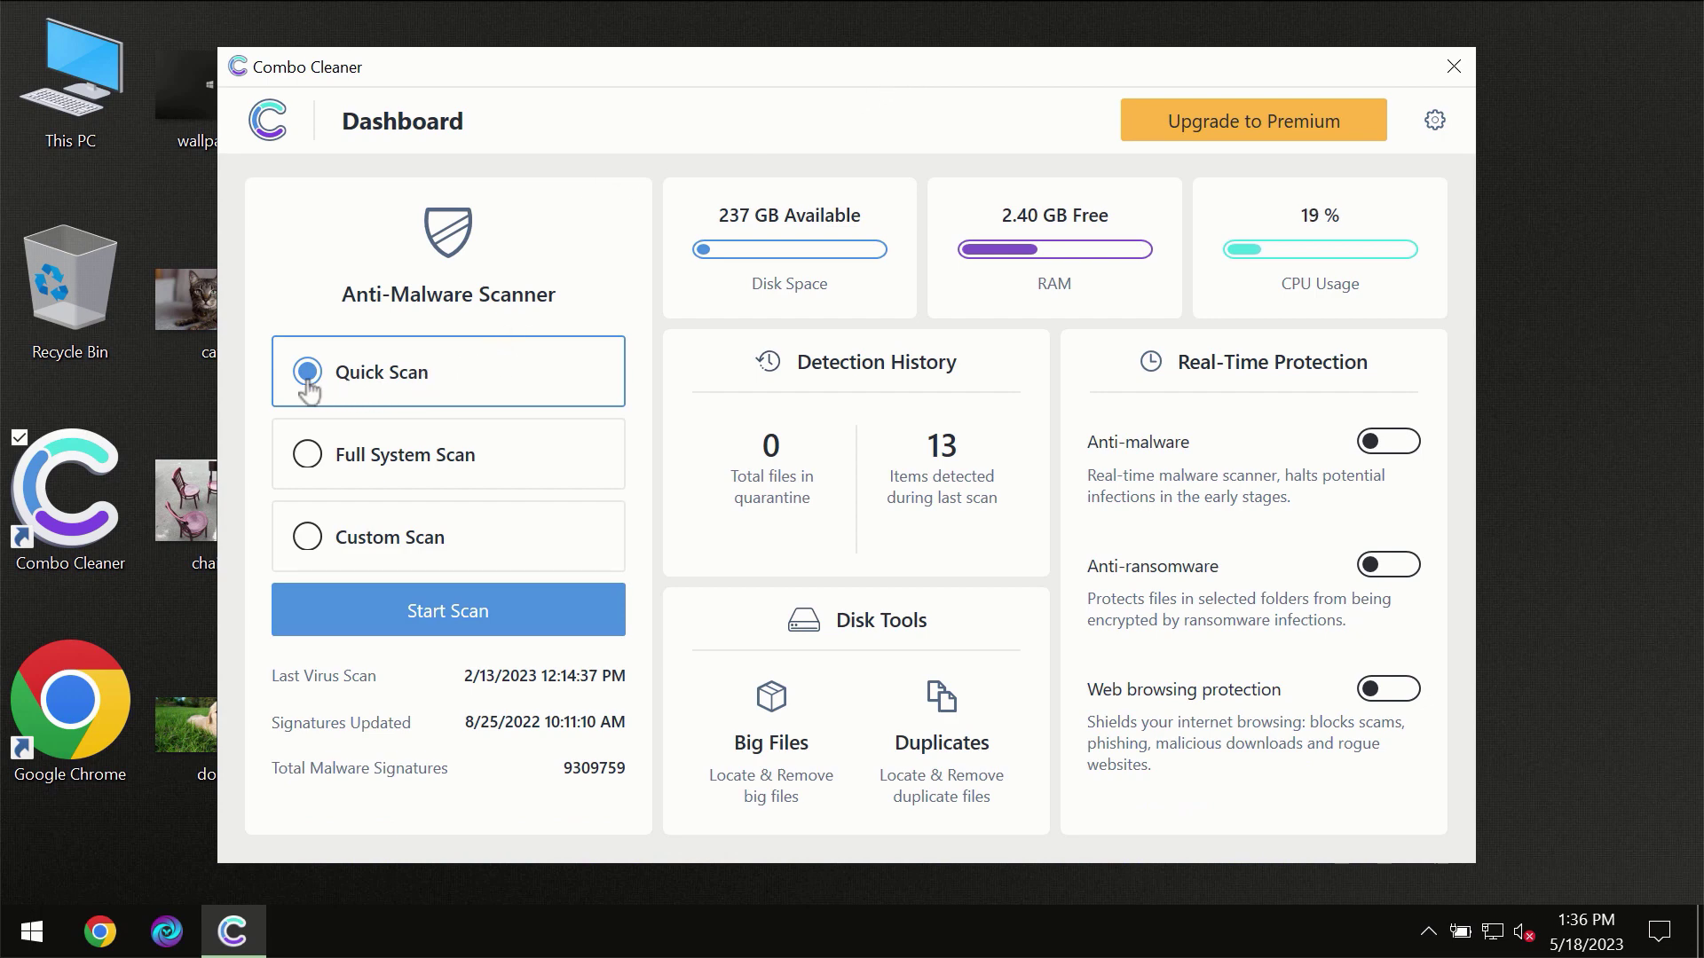
- Start a Quick Scan from the Combo Cleaner dashboard
left_click(437, 622)
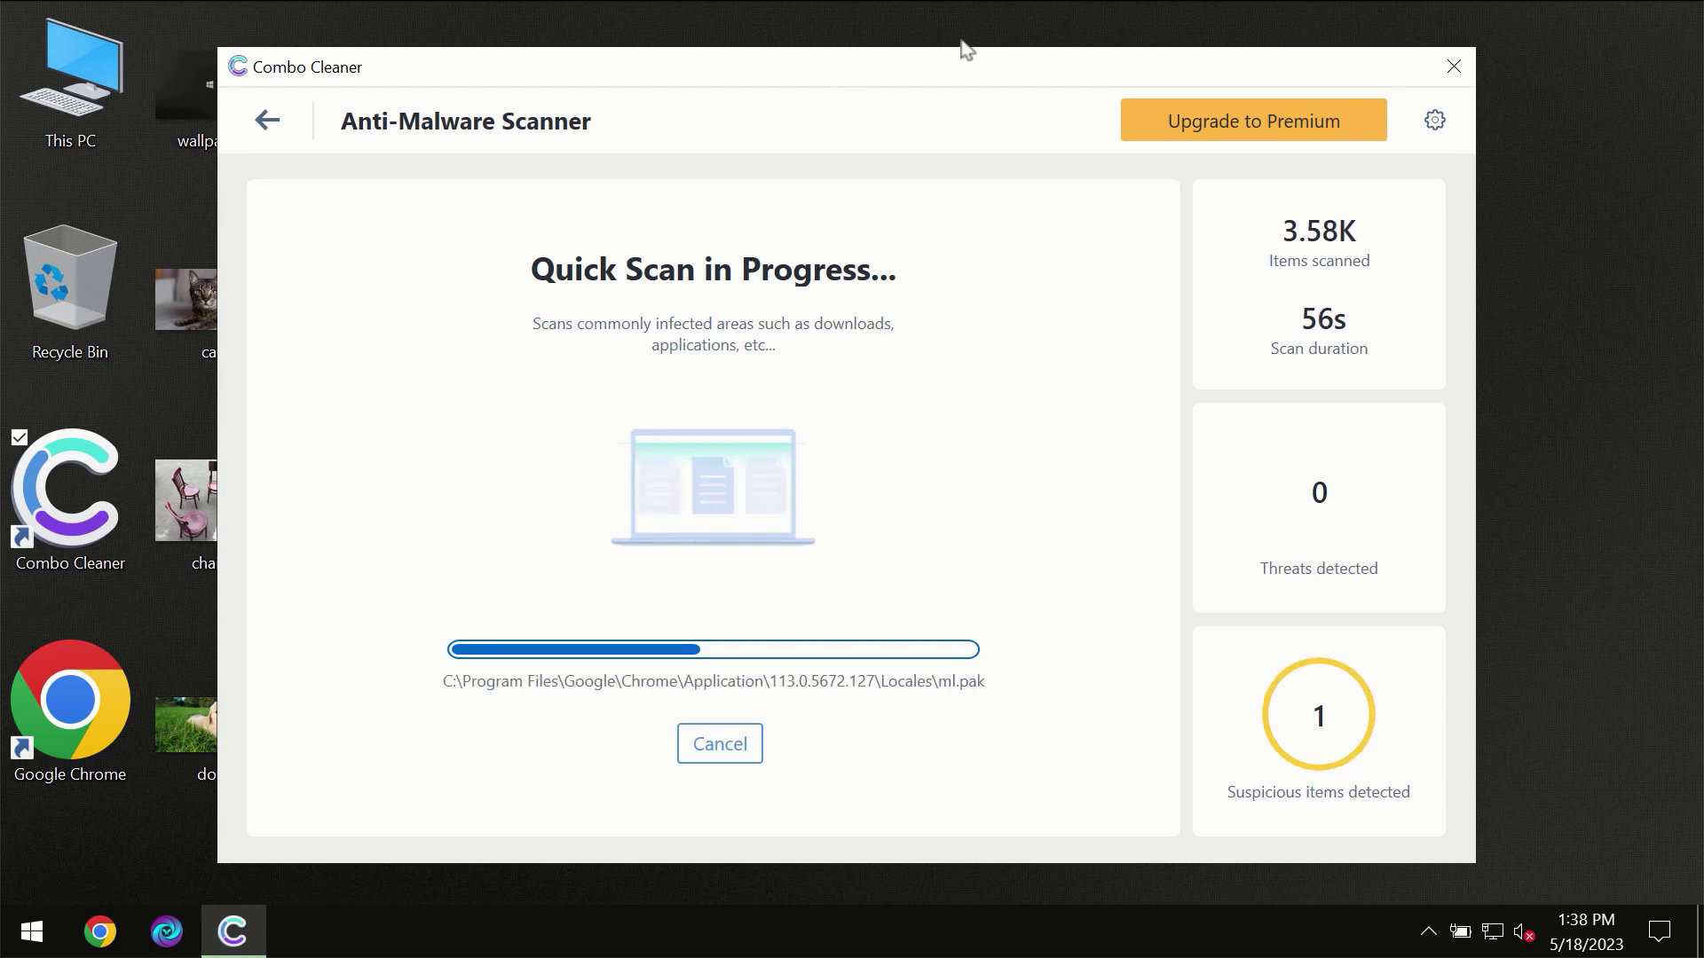
- Review the Anti-Ransomware tab in Combo Cleaner settings, then return to the dashboard
left_click(1438, 124)
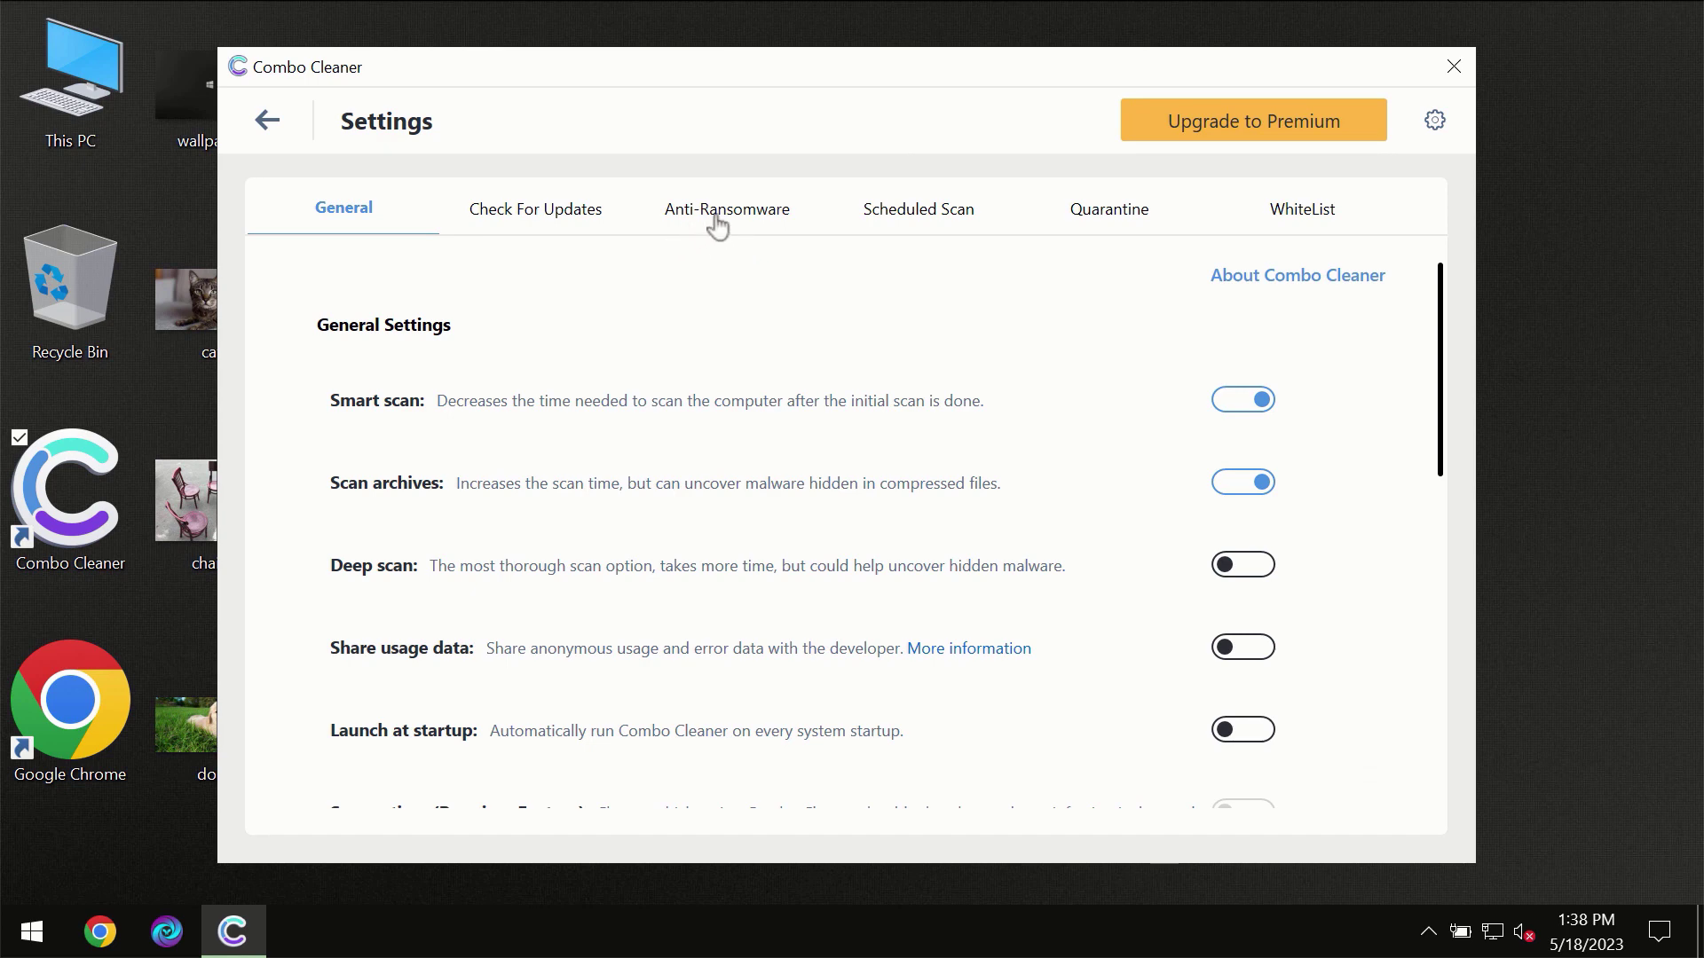
left_click(717, 221)
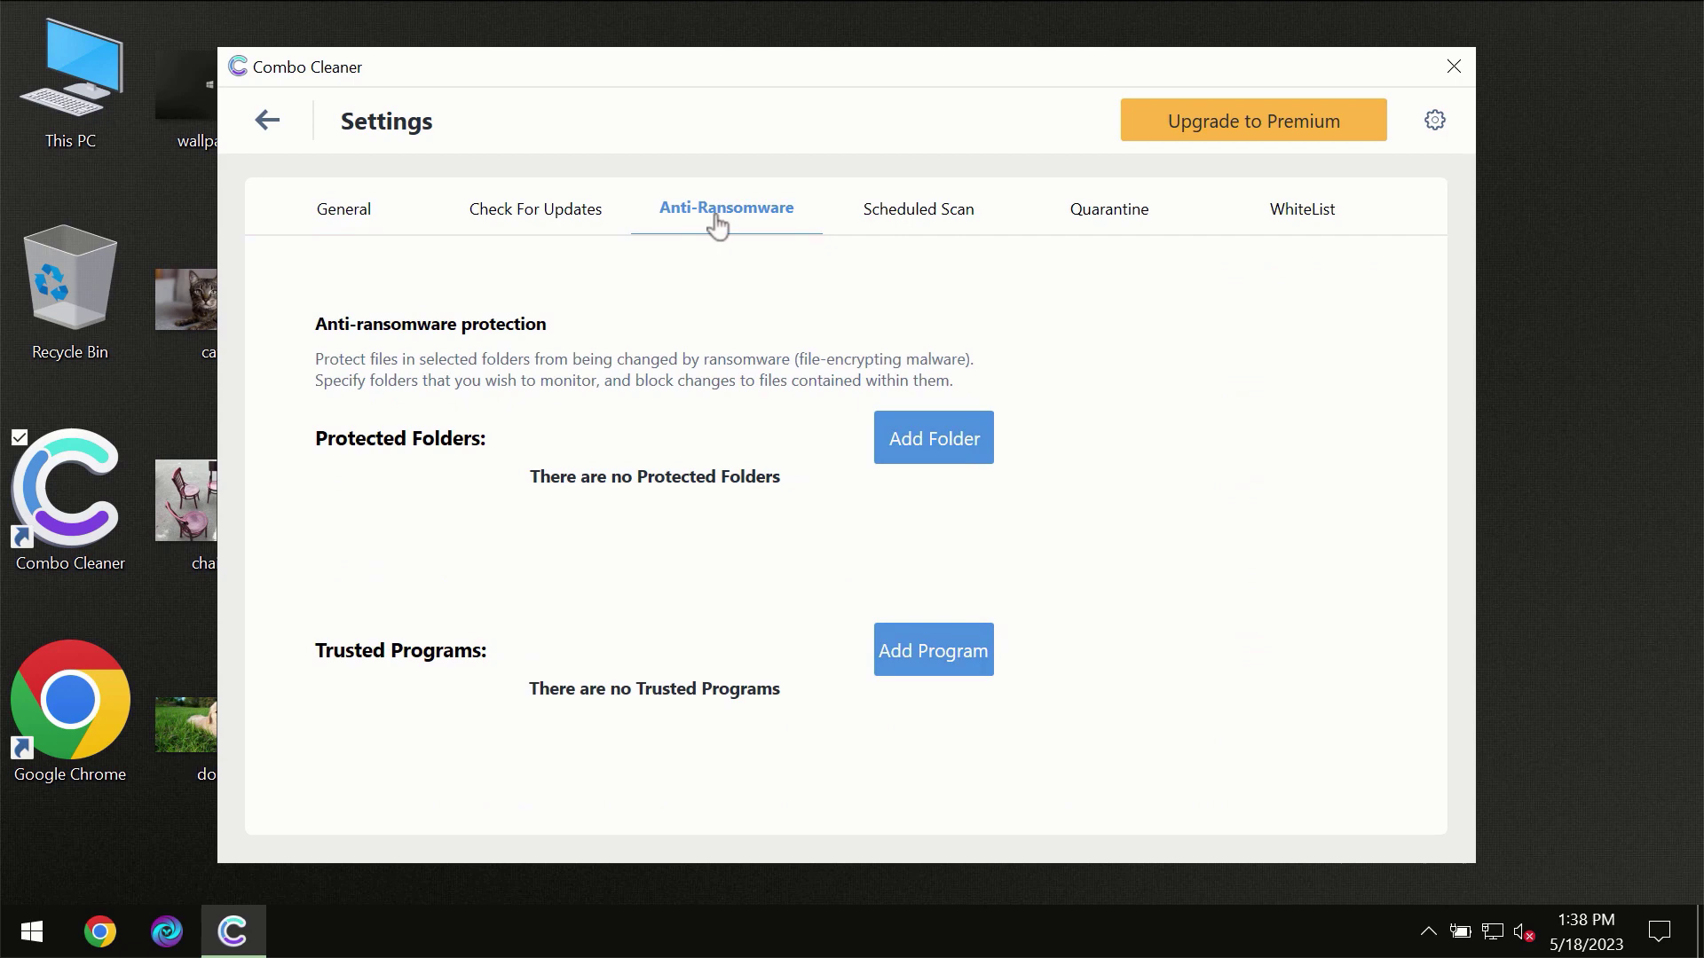
left_click(268, 121)
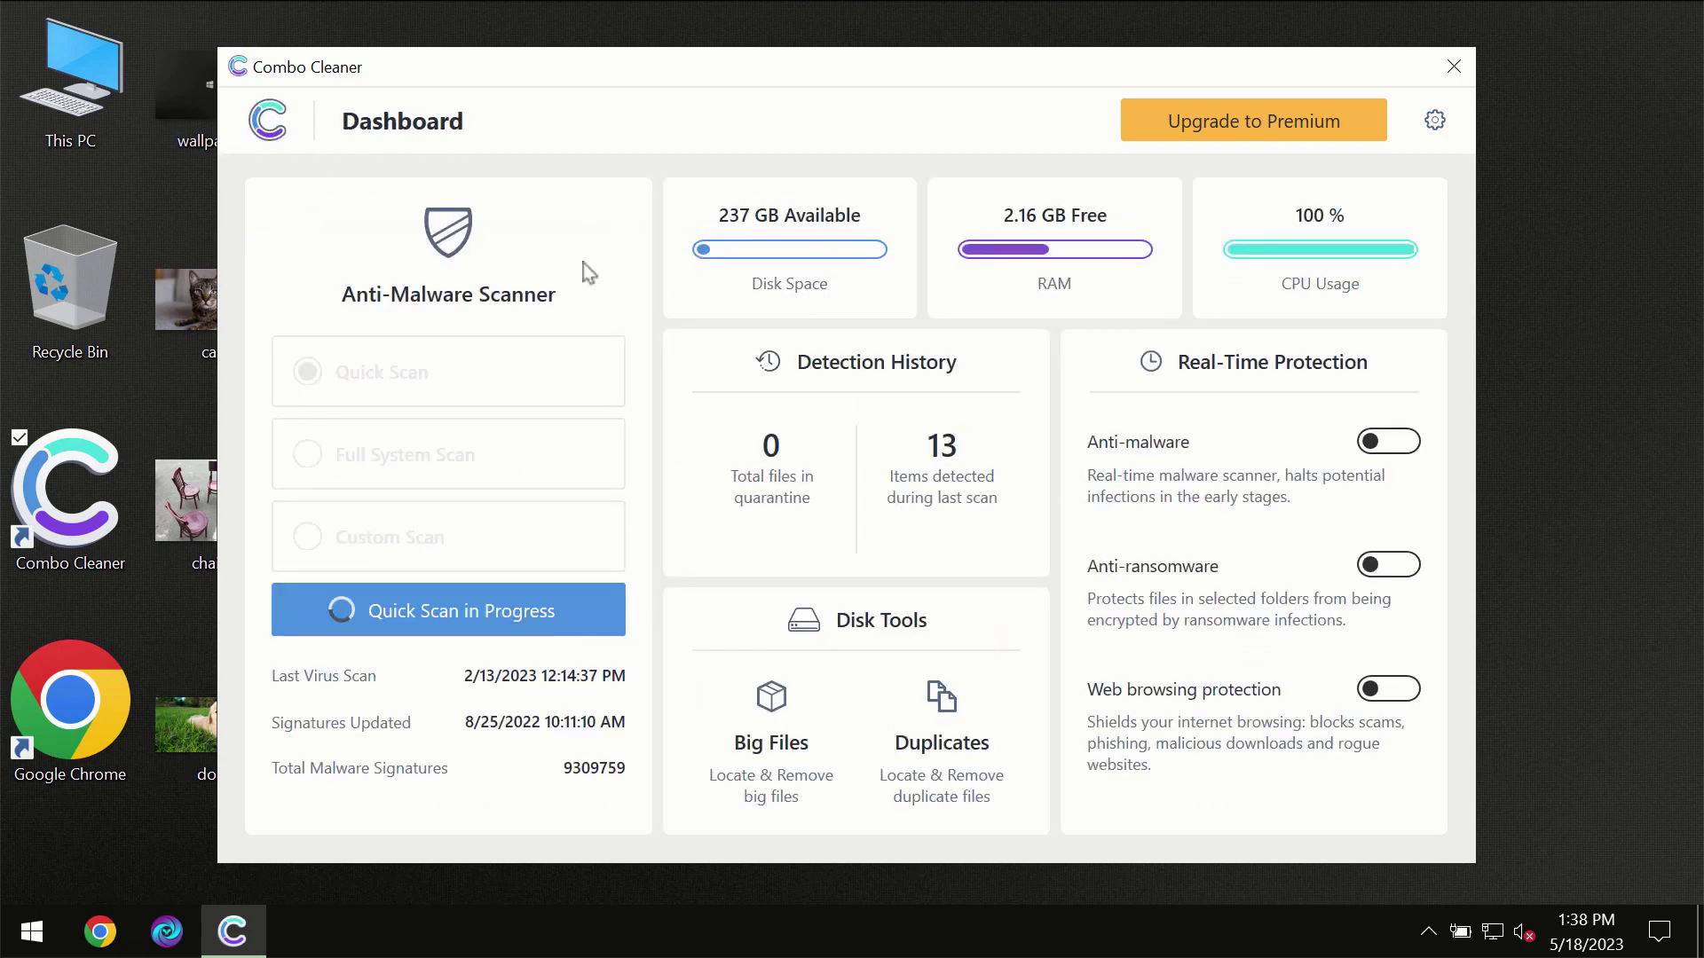
- View the finished Quick Scan's 1 spam result, then open the Premium upgrade page
left_click(494, 621)
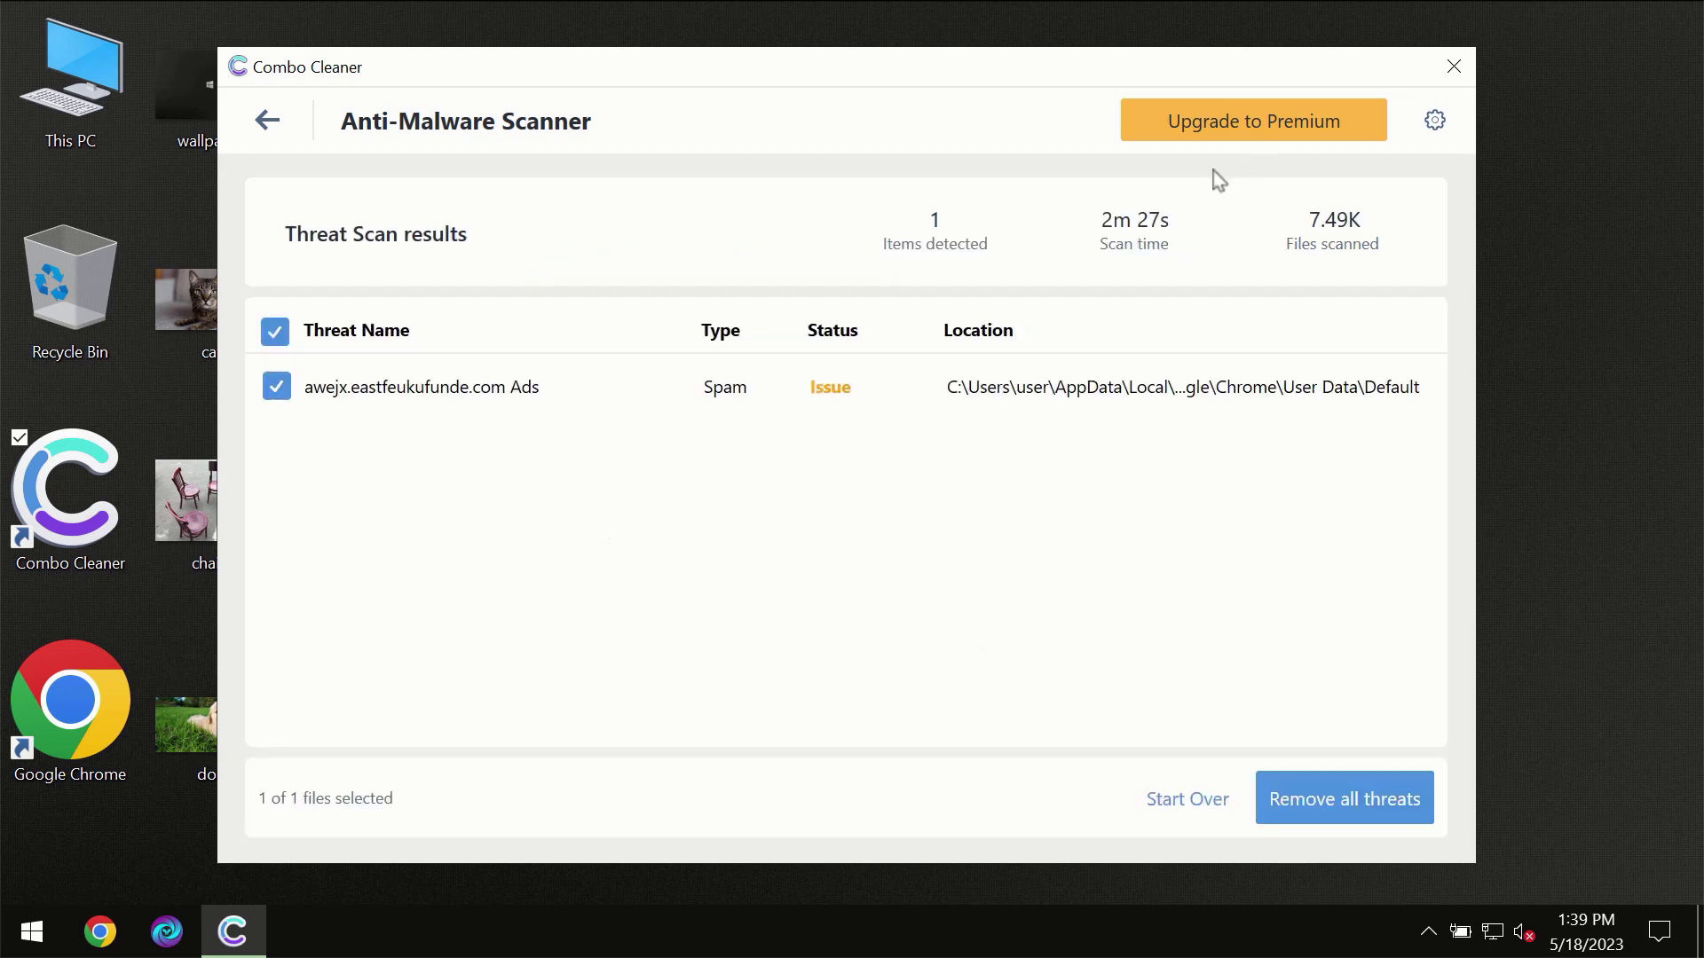
left_click(1232, 126)
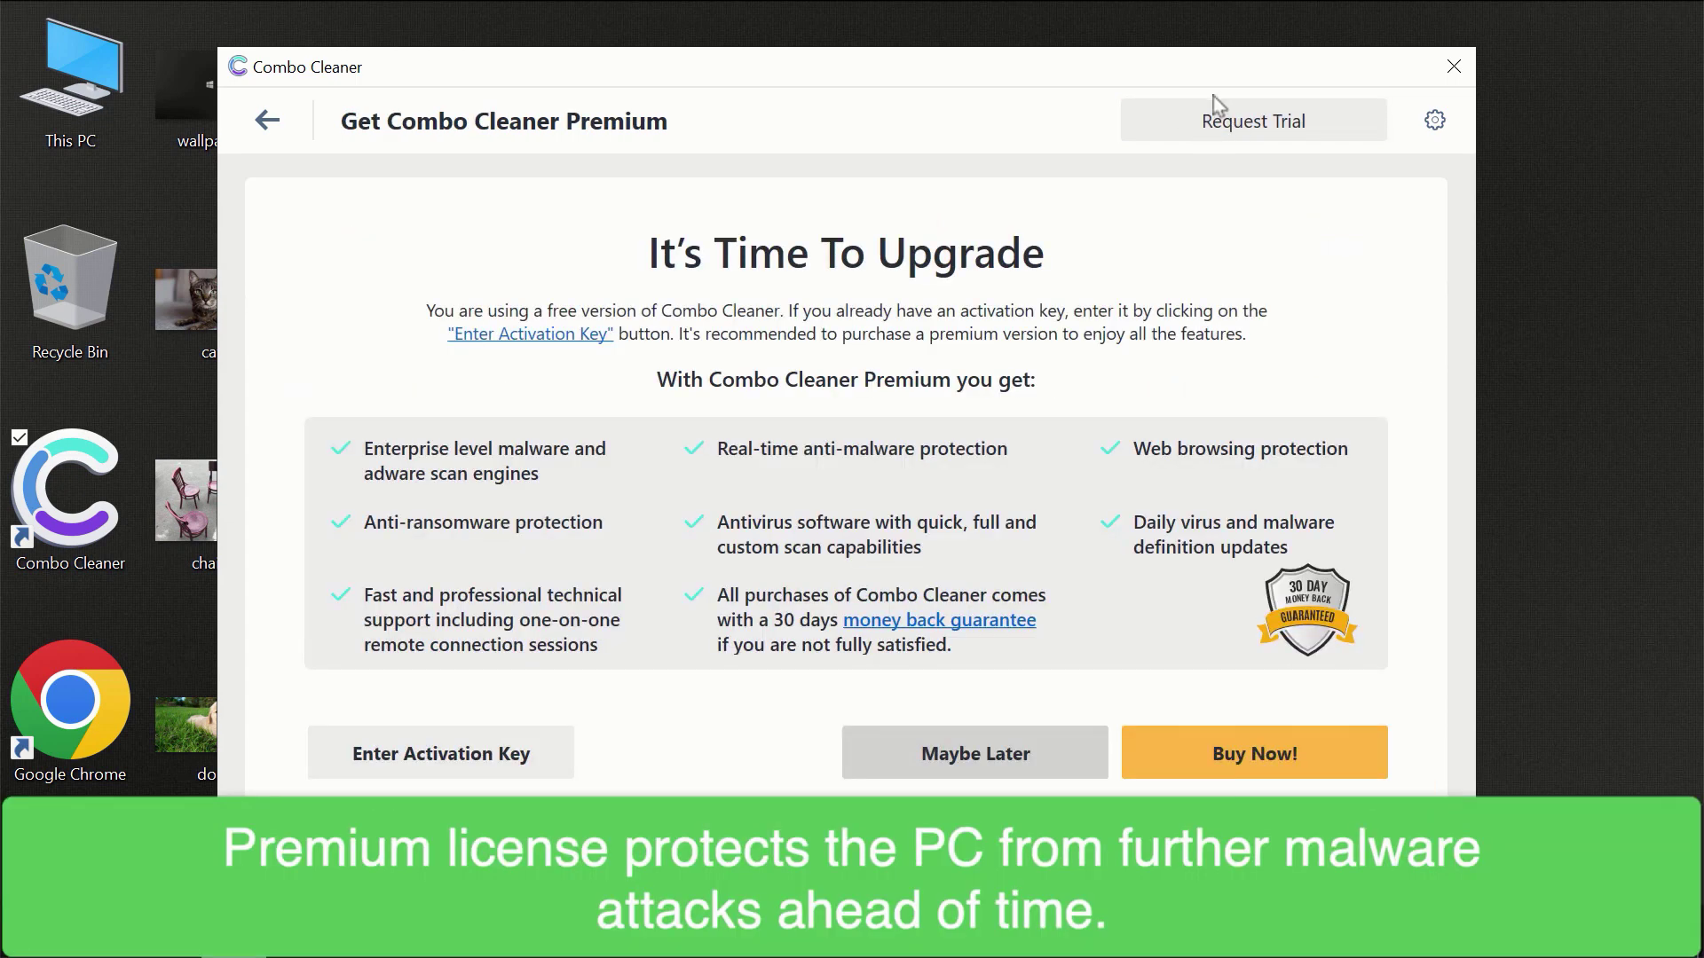